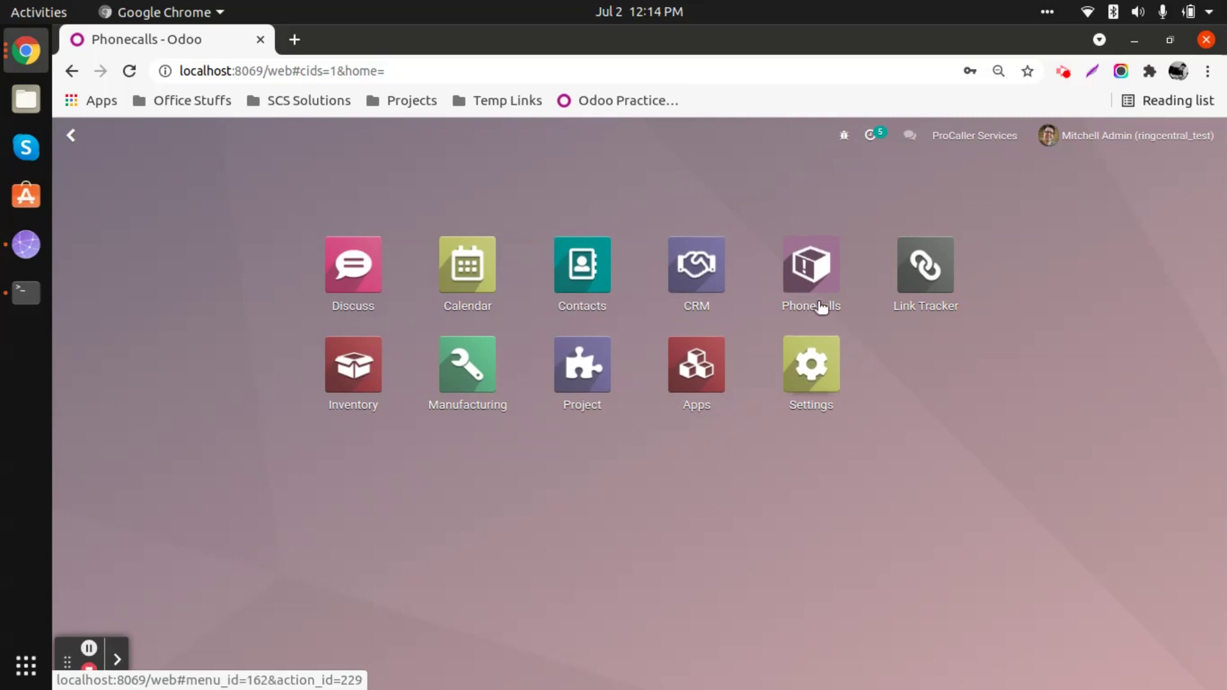
Start the RingCentral login from the Phonecalls app and sign in with the prefilled e-mail and the account password
left_click(812, 265)
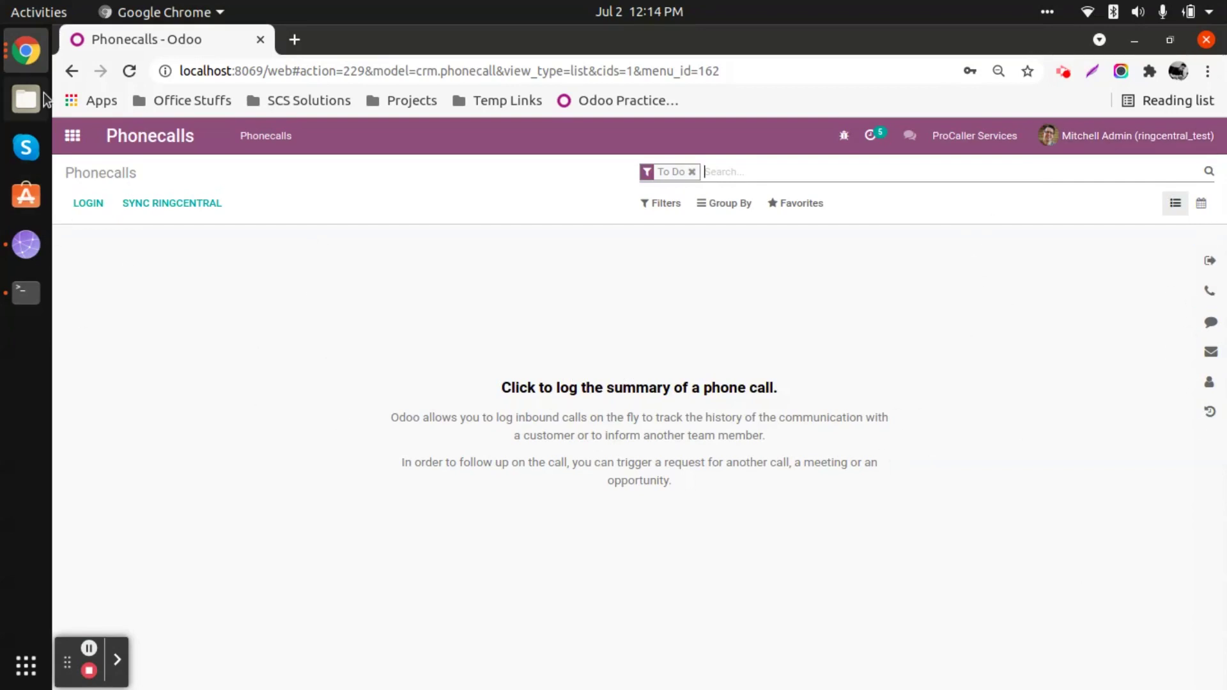
left_click(87, 203)
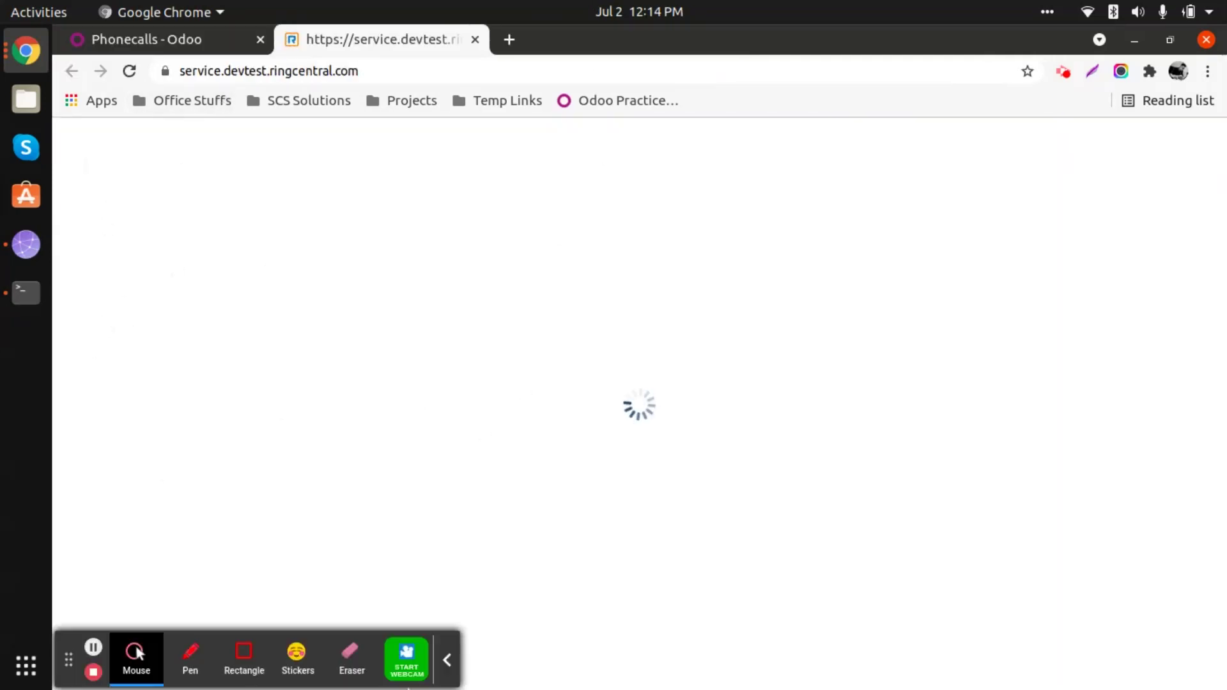
left_click(446, 660)
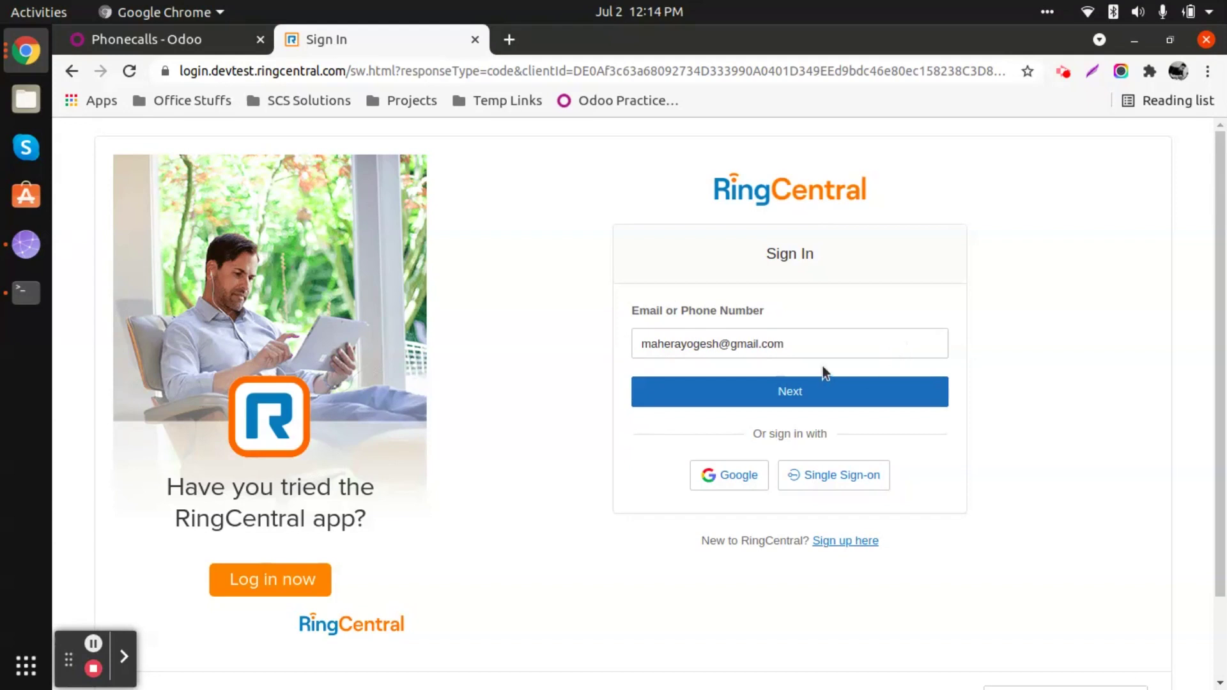
left_click(800, 390)
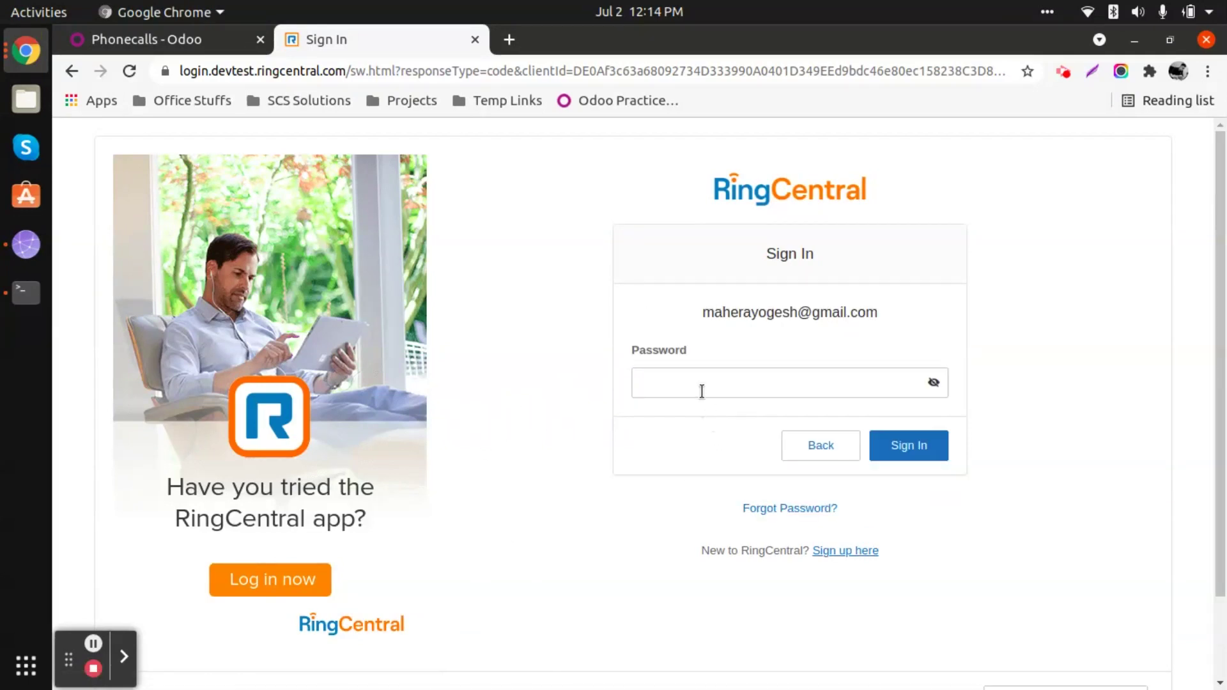
left_click(702, 387)
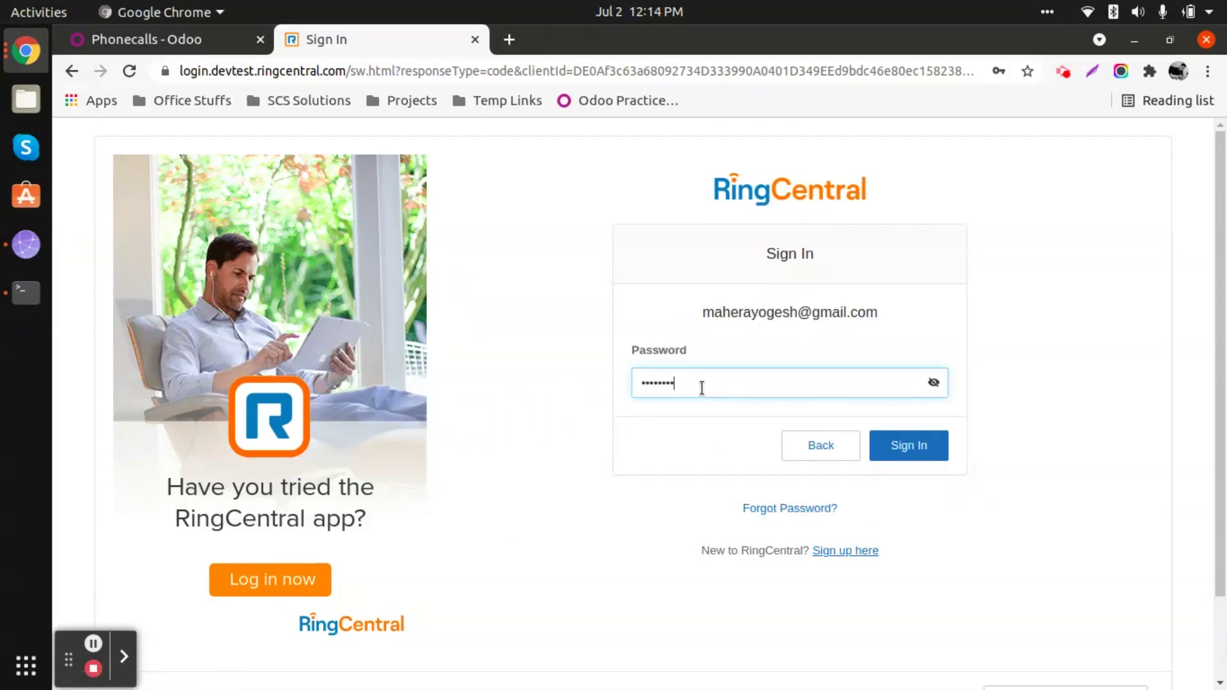
key("Return")
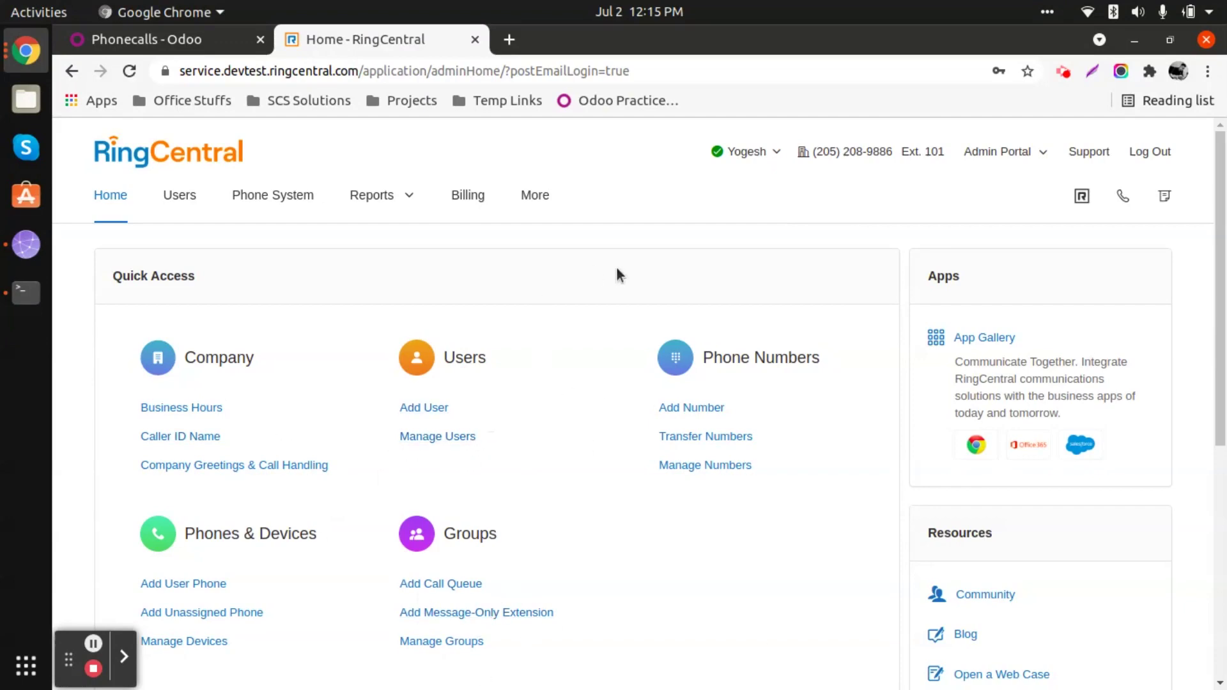
scroll(614, 332, "down", 3)
scroll(455, 433, "down", 1)
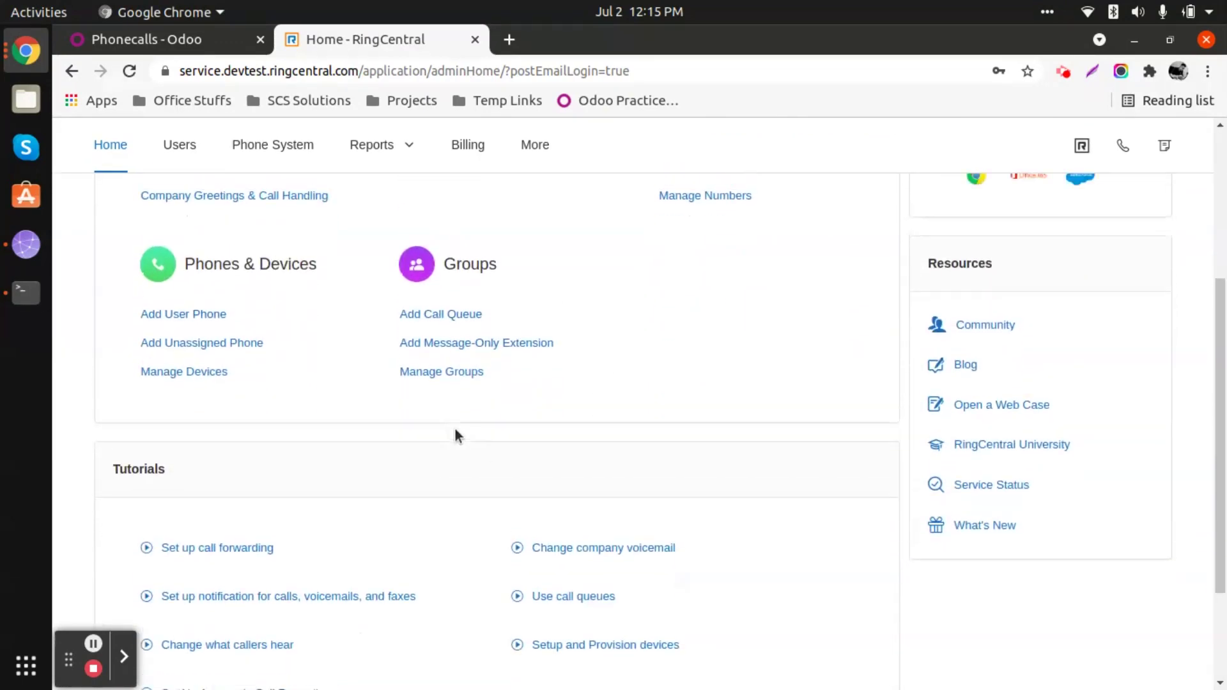
scroll(457, 430, "up", 5)
scroll(496, 449, "down", 1)
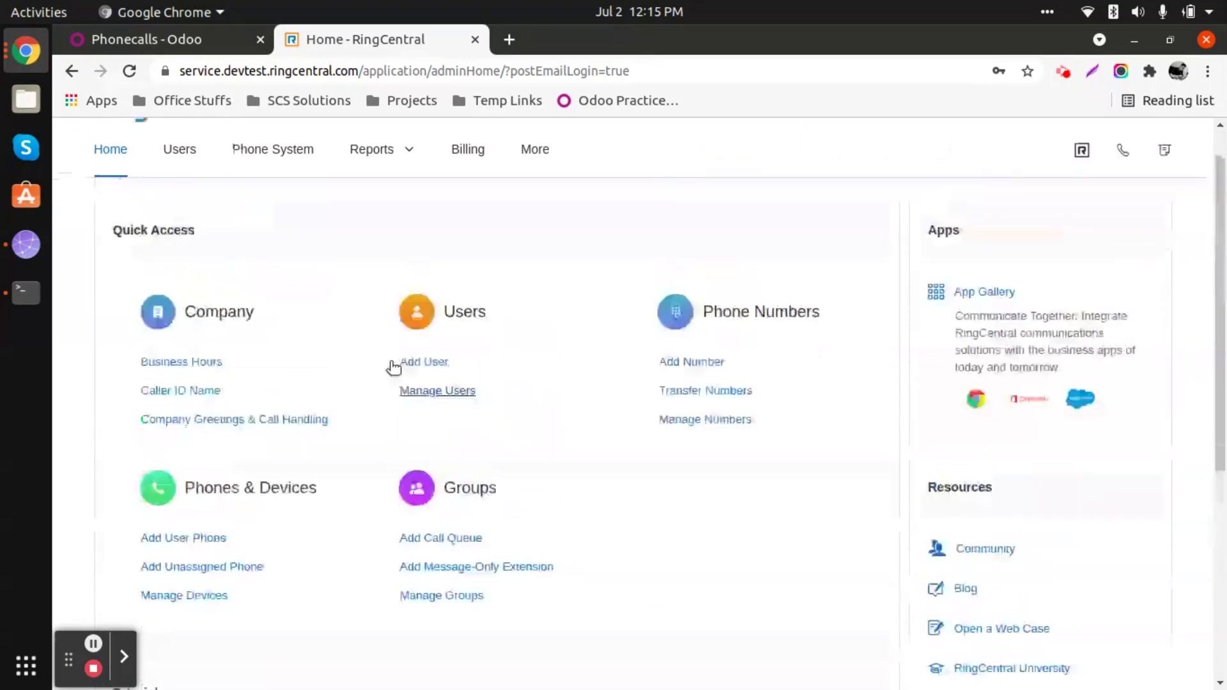
scroll(392, 364, "up", 1)
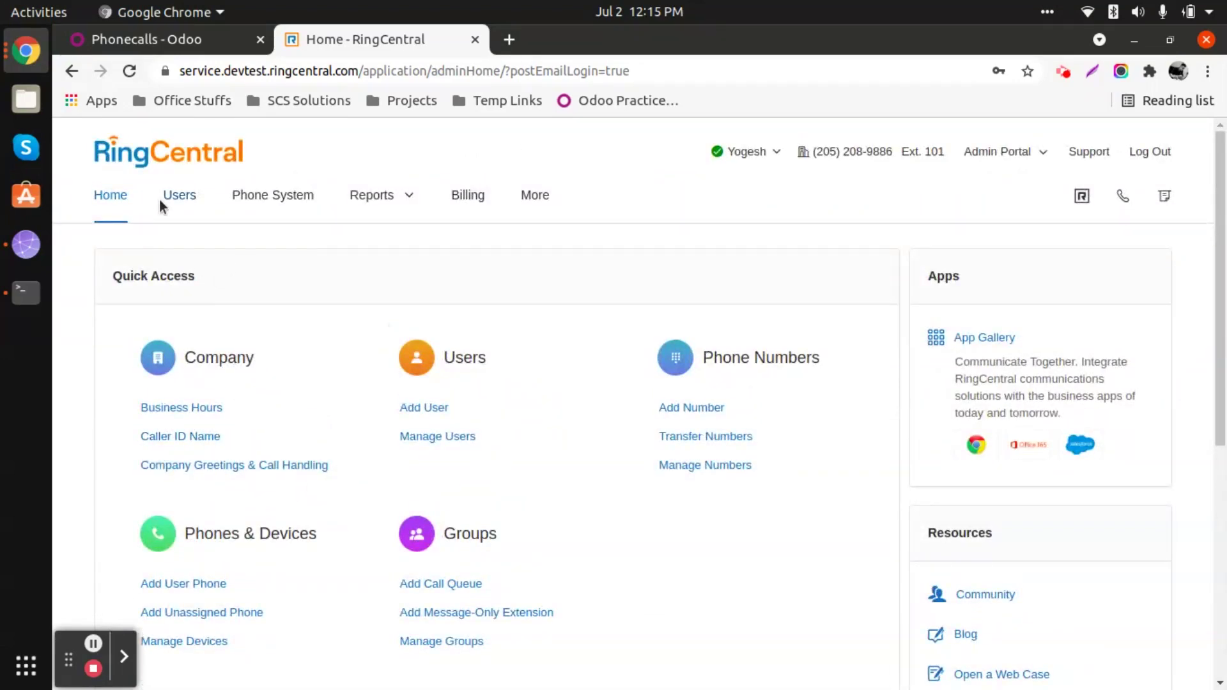
Return to Odoo and open the ProCaller Services company record from the companies in Settings
left_click(193, 40)
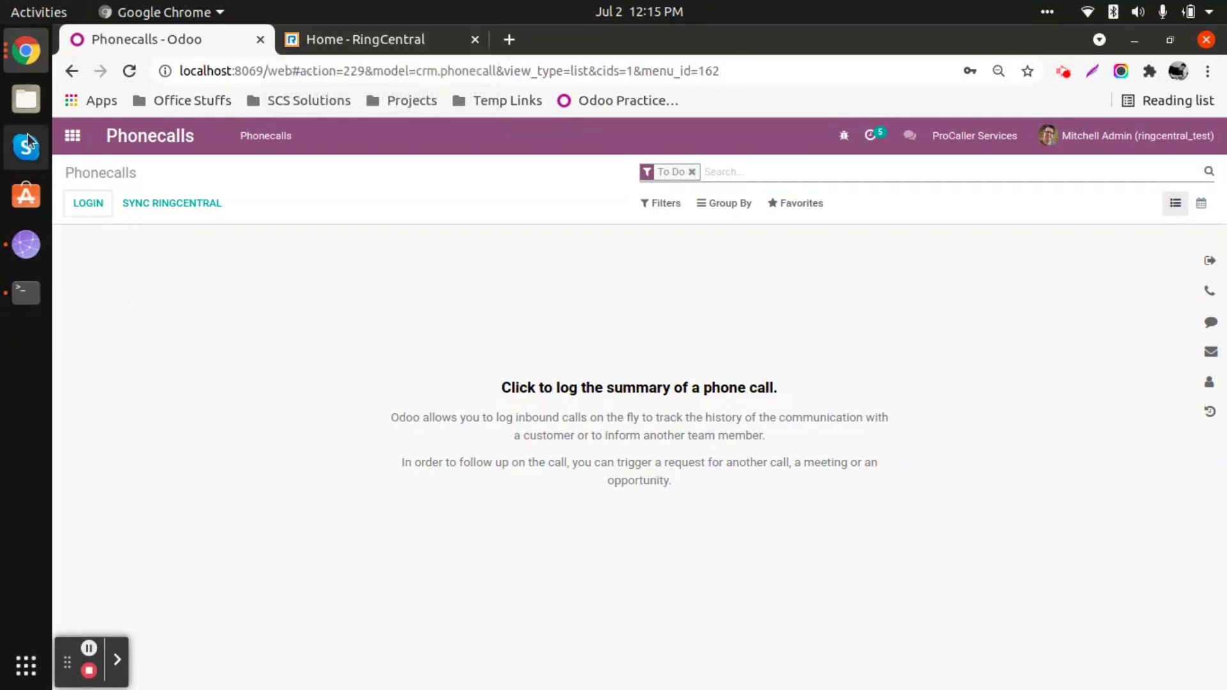
left_click(74, 149)
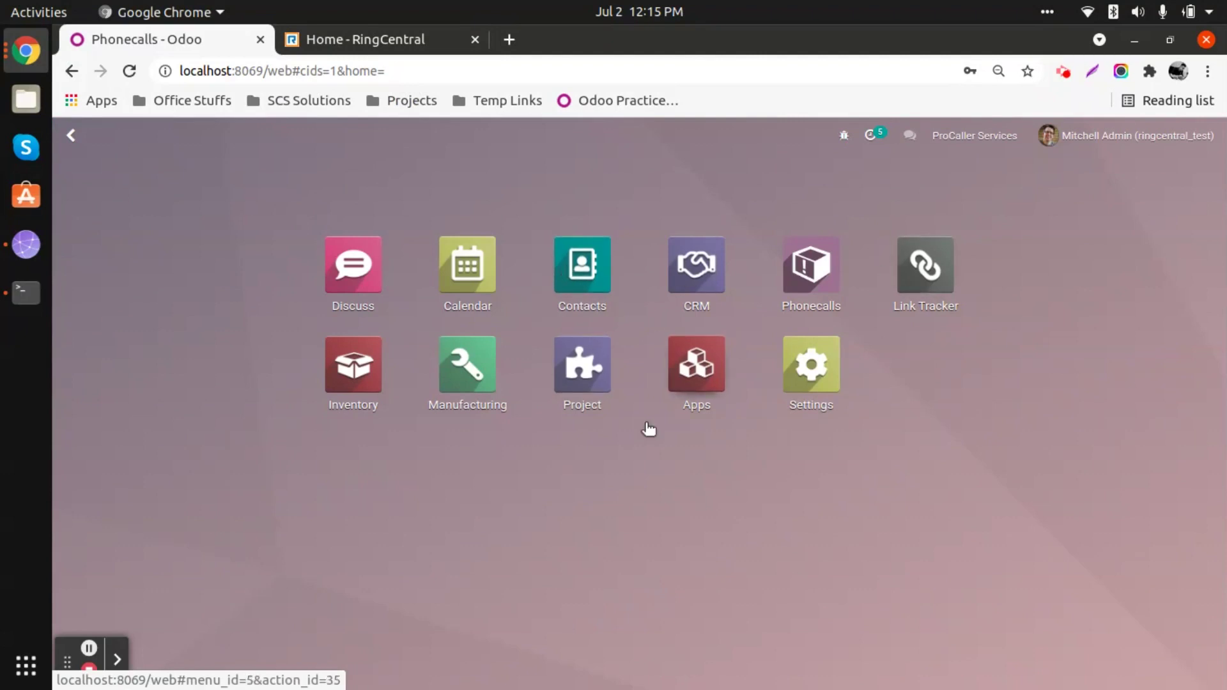
left_click(809, 397)
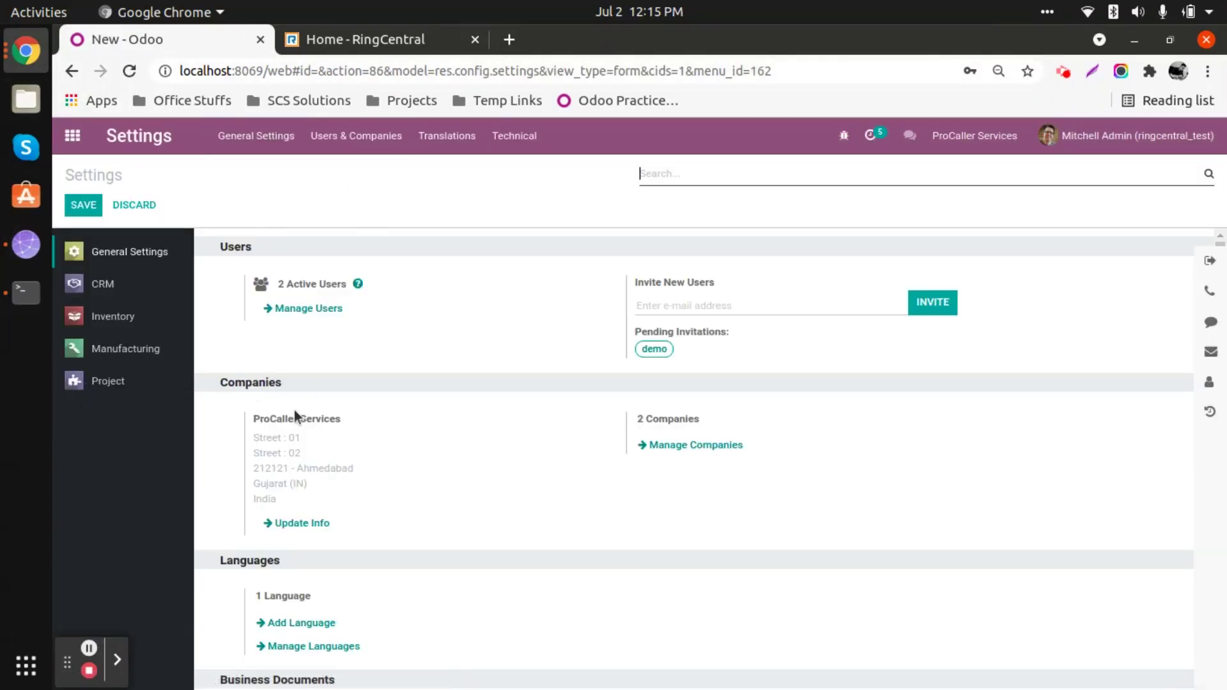
left_click(336, 135)
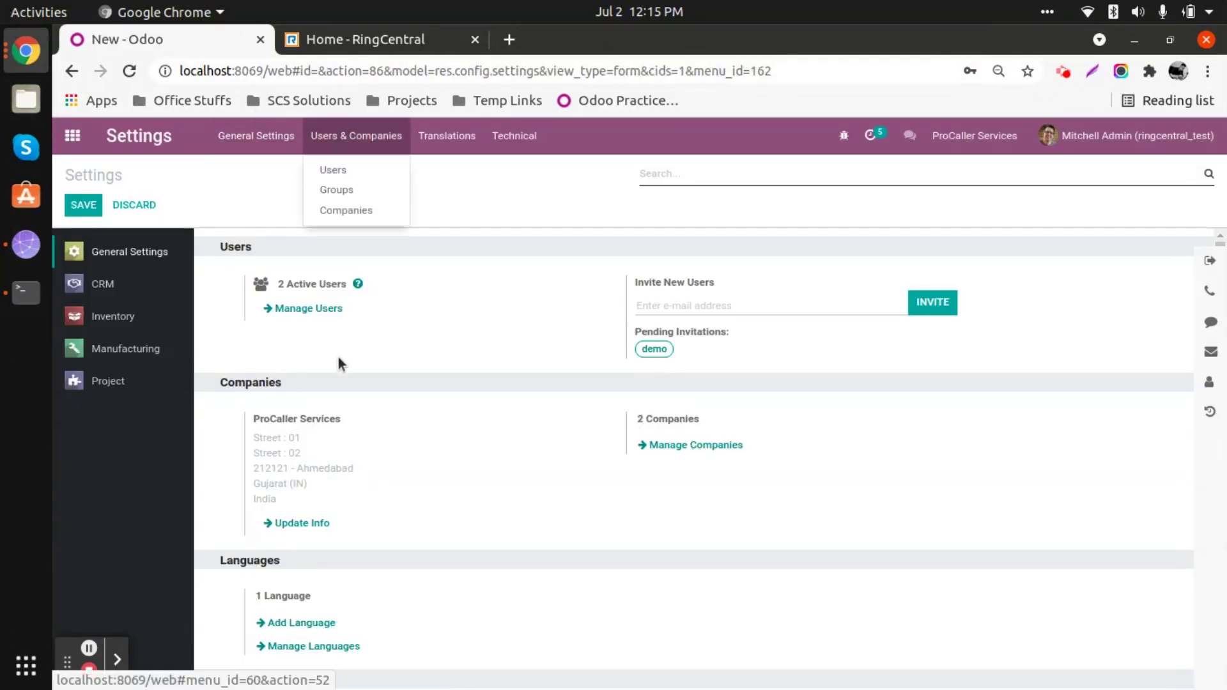
left_click(347, 209)
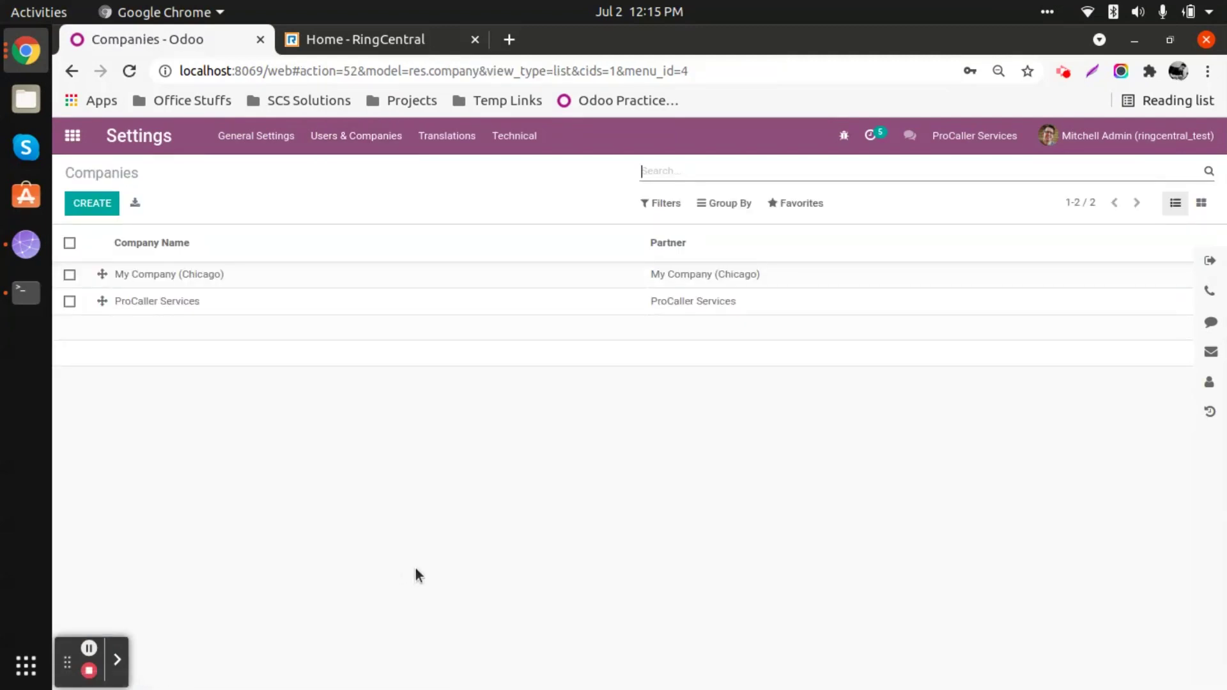
left_click(183, 303)
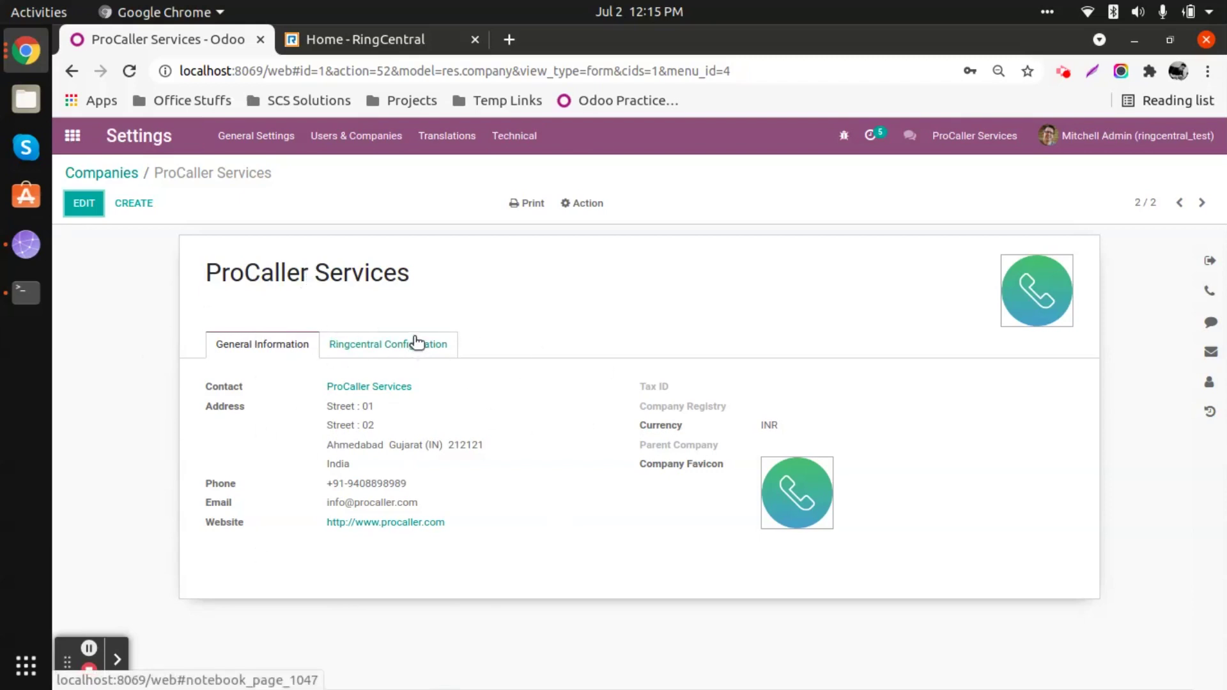
Review the company's Ringcentral Configuration in edit mode and save the record
left_click(92, 205)
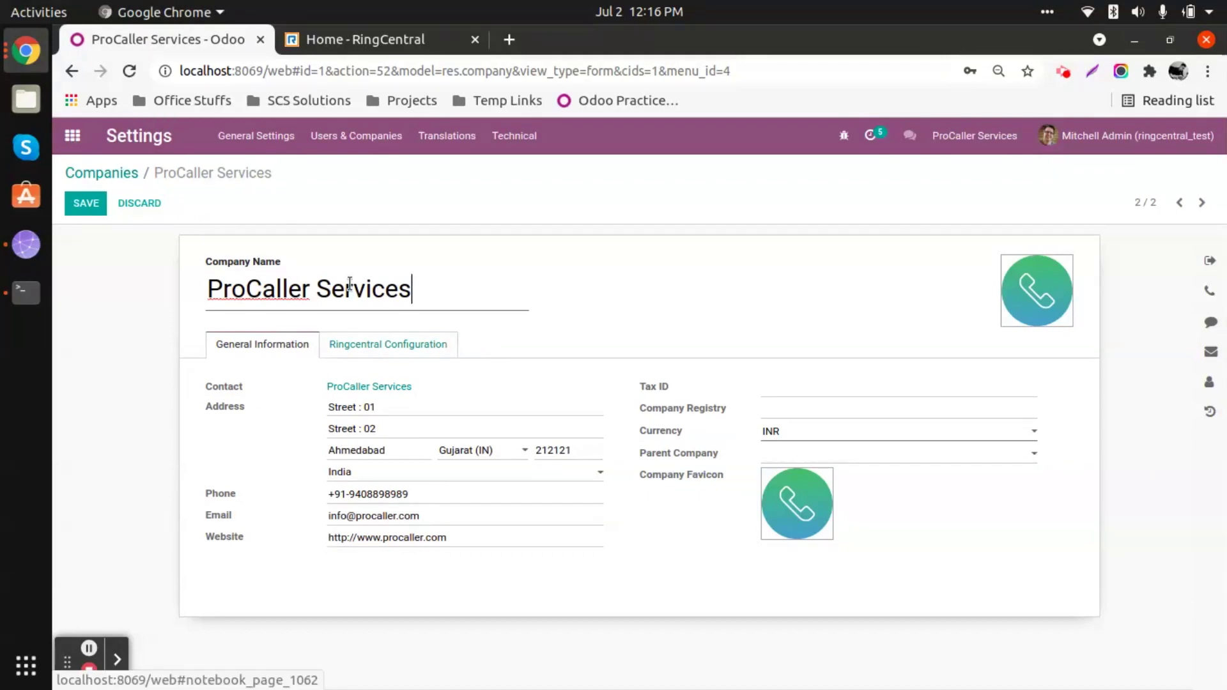
left_click(384, 346)
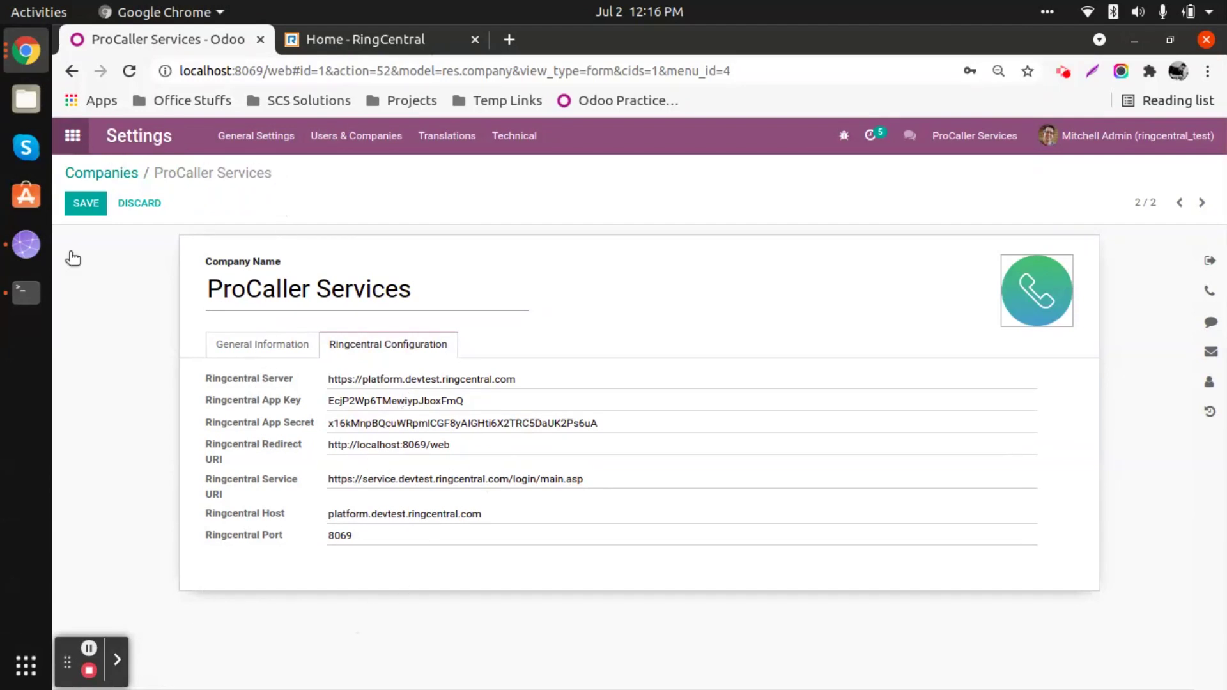
left_click(356, 135)
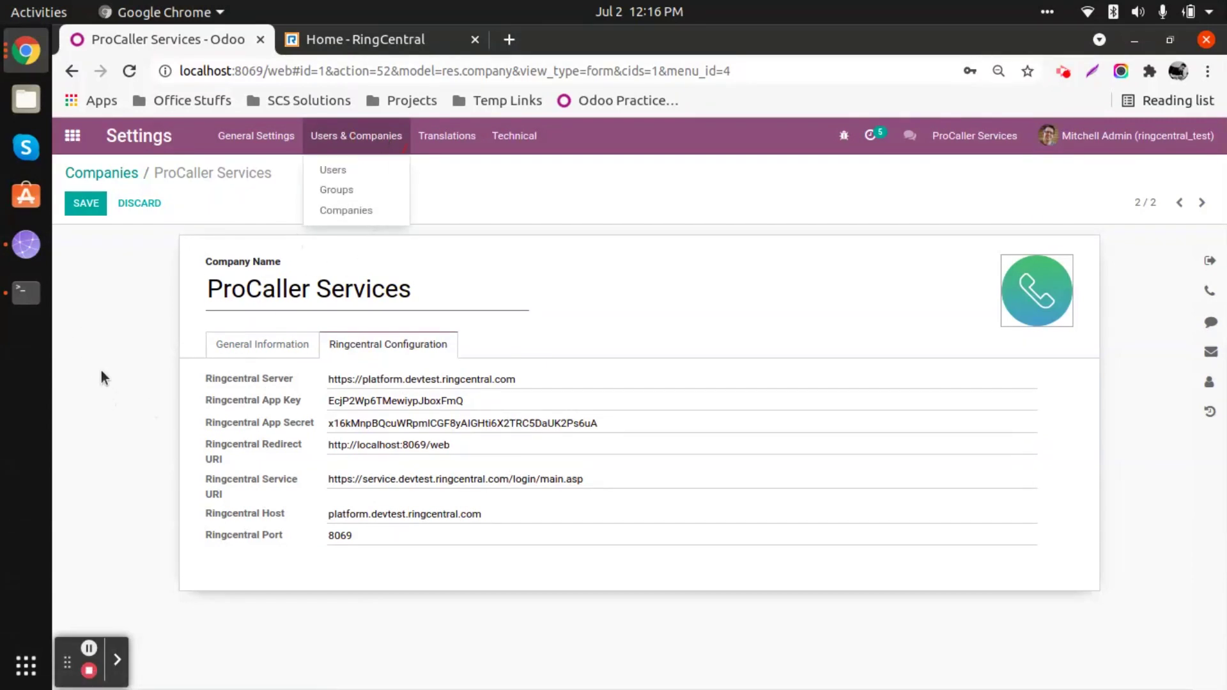
left_click(97, 451)
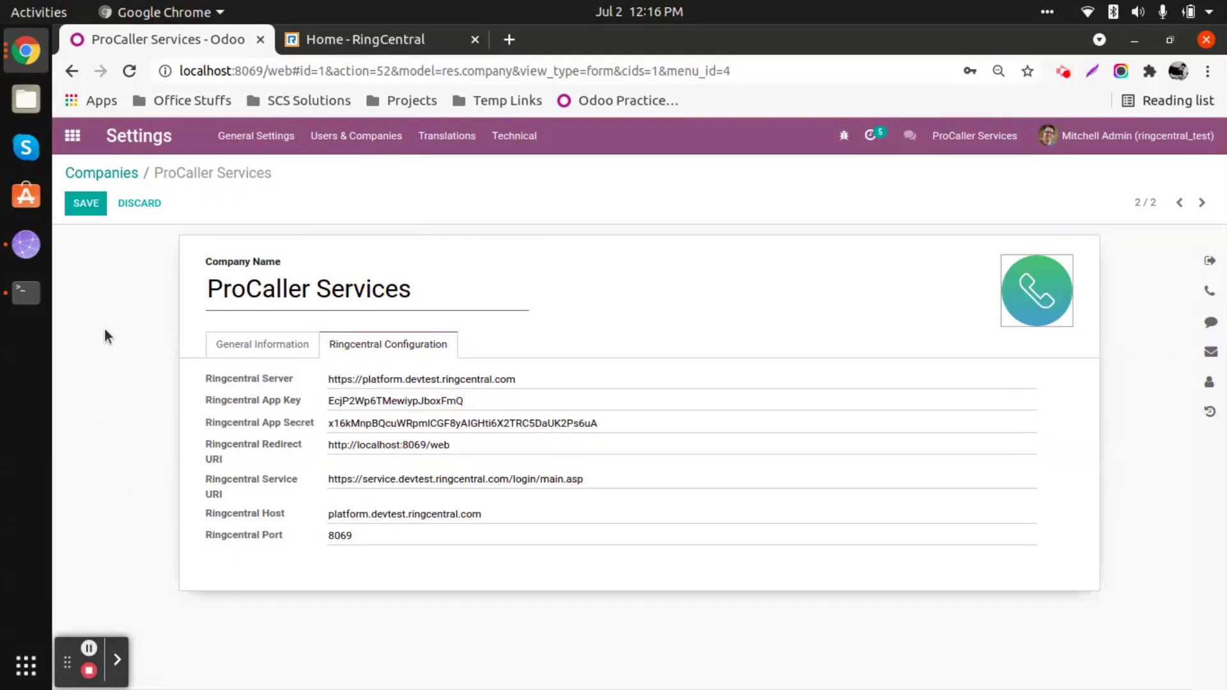
left_click(89, 204)
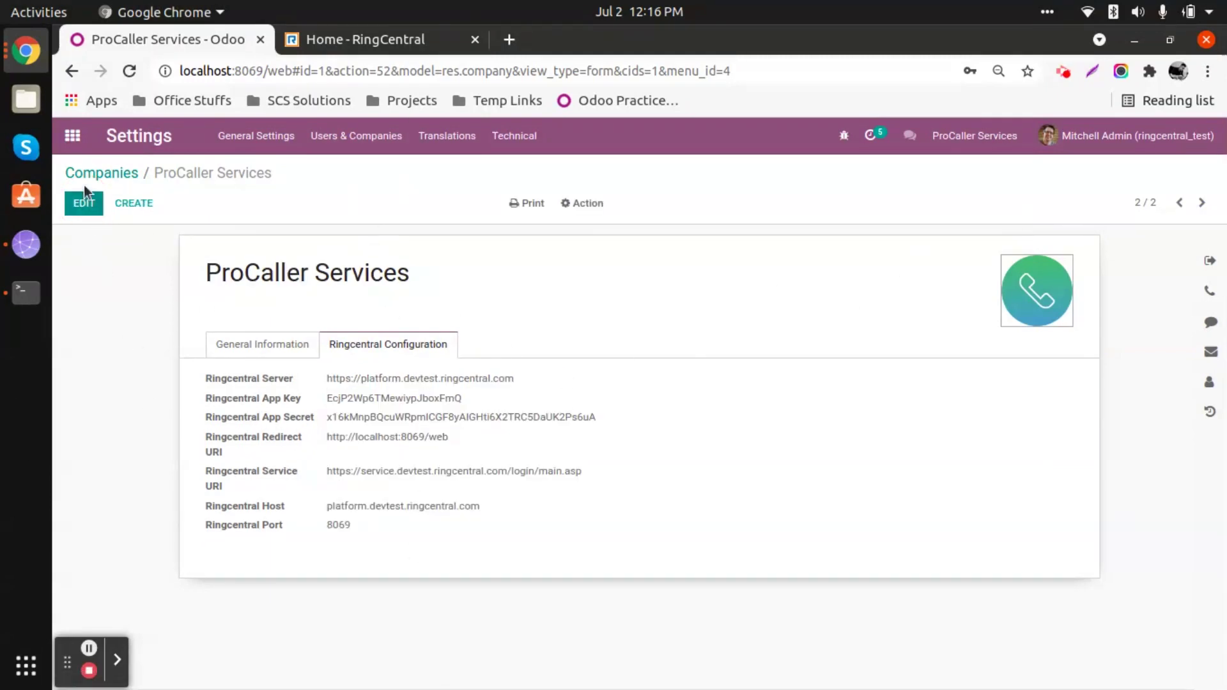
Open the CRM pipeline in Odoo and close the RingCentral browser page
left_click(75, 138)
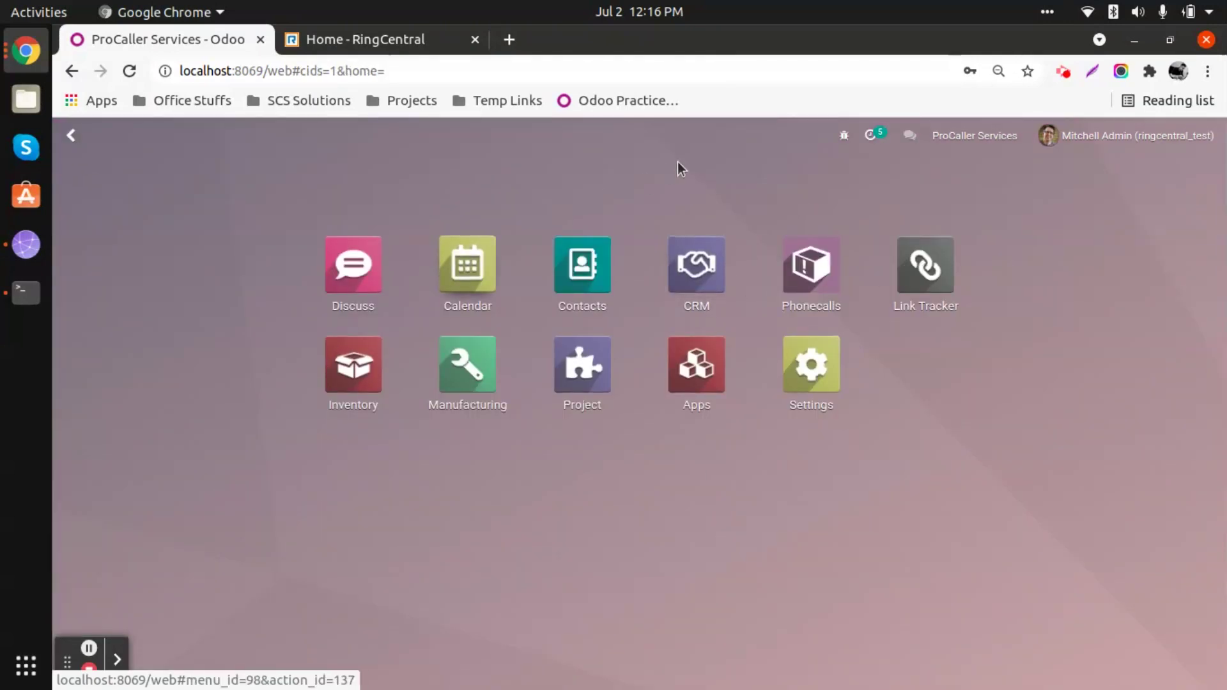
left_click(695, 264)
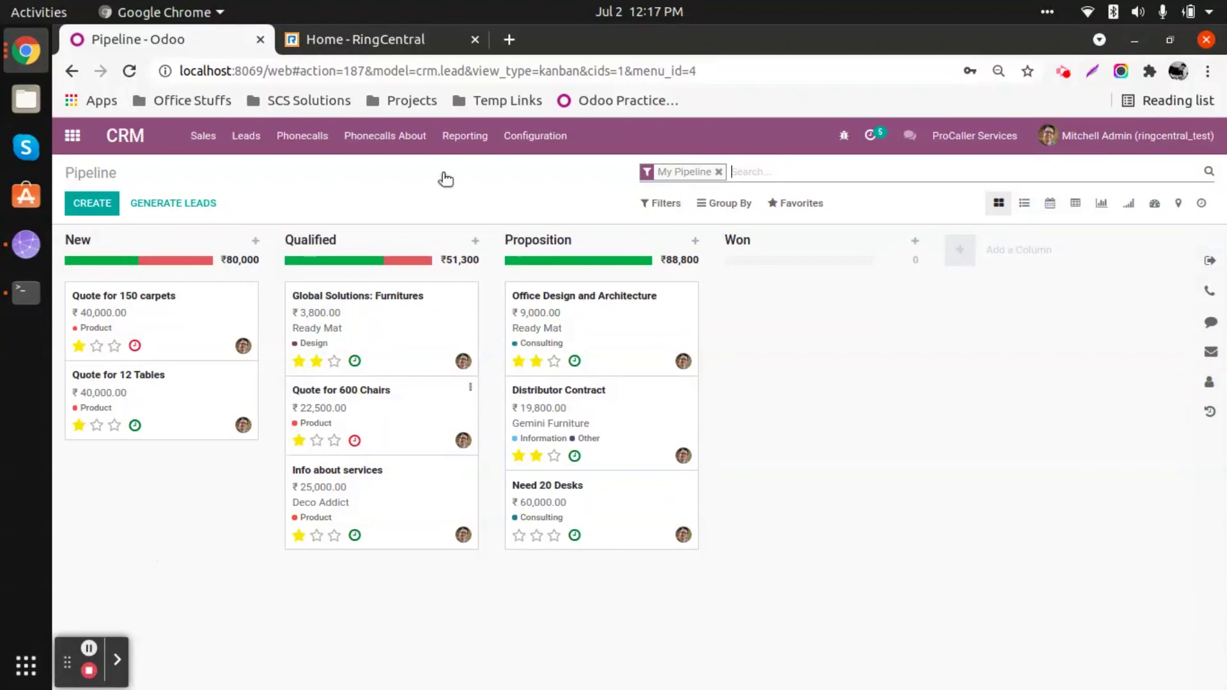
left_click(342, 35)
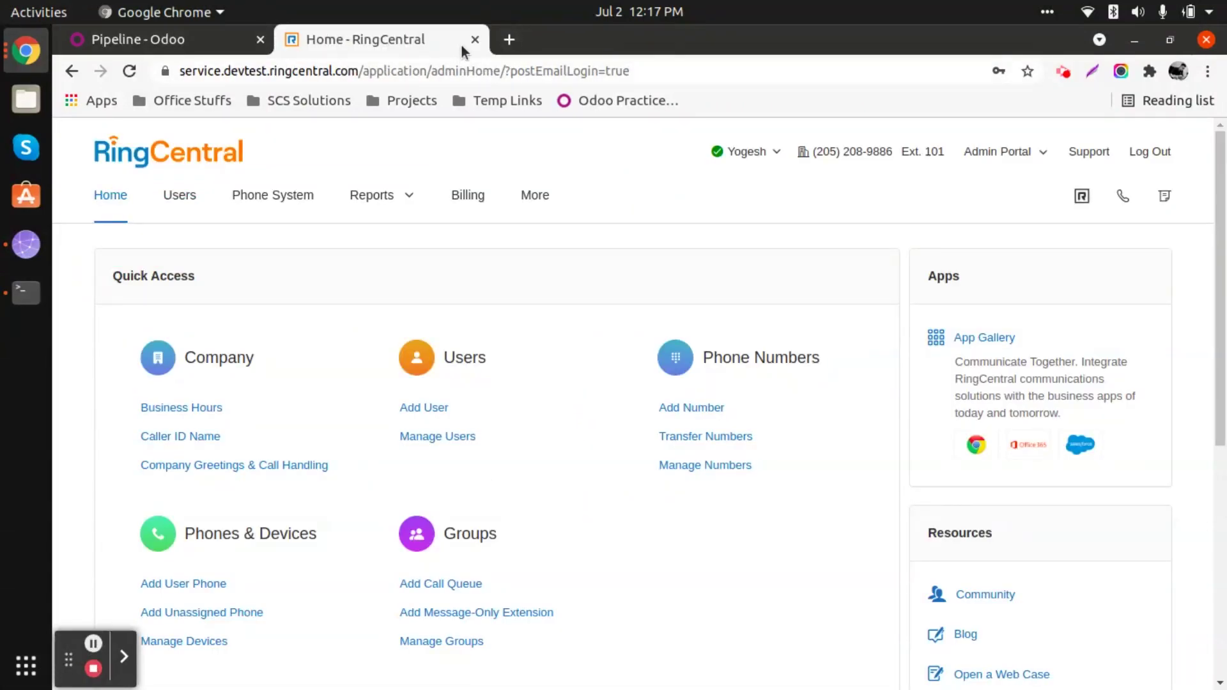
left_click(475, 39)
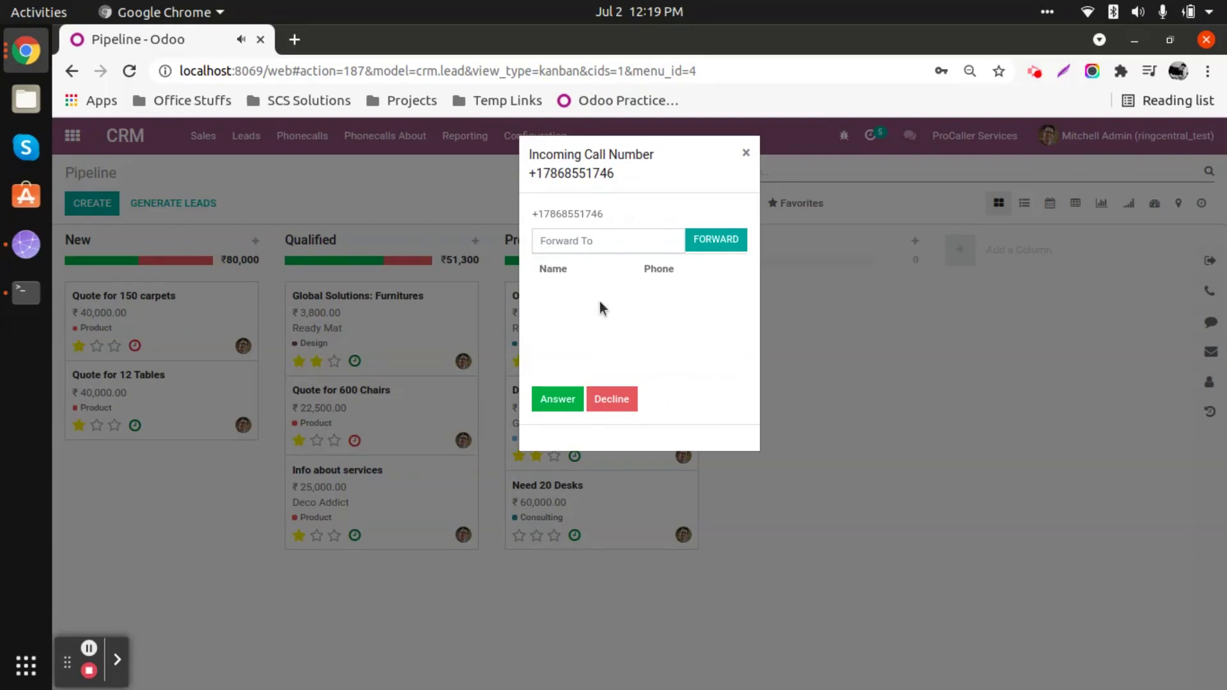
Decline the incoming call
left_click(616, 400)
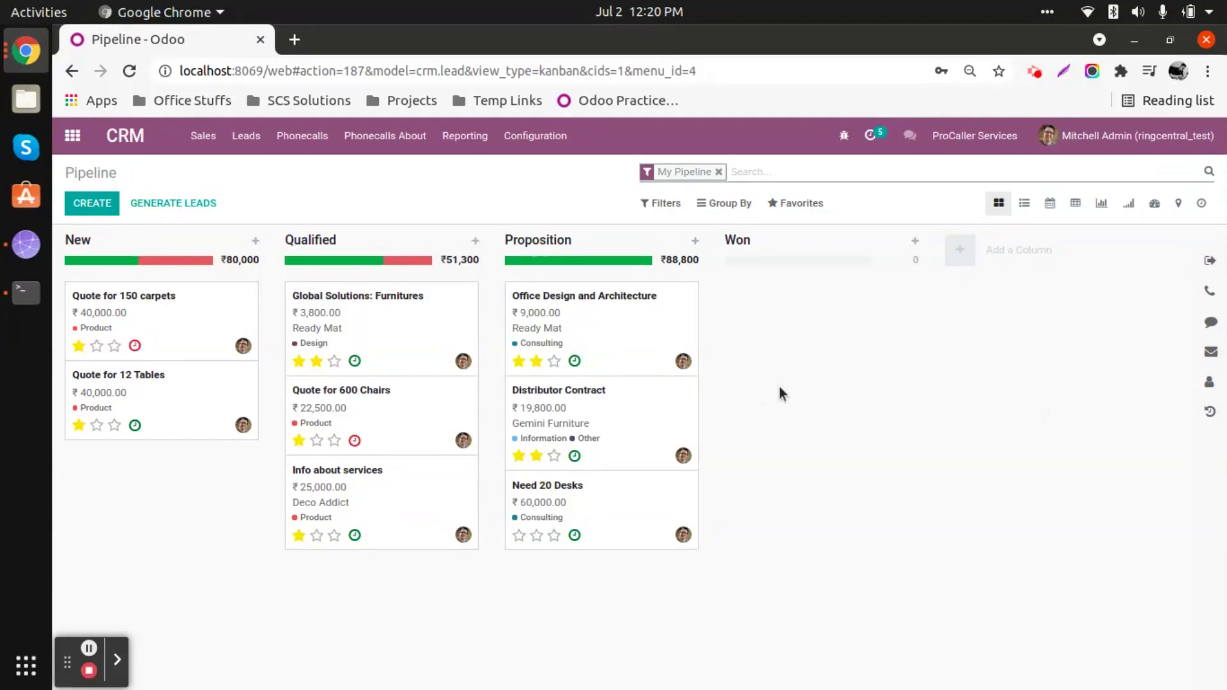
Open the Dialer, try its keypad with the digit 4, clear the entry and view the contact suggestions
left_click(1210, 292)
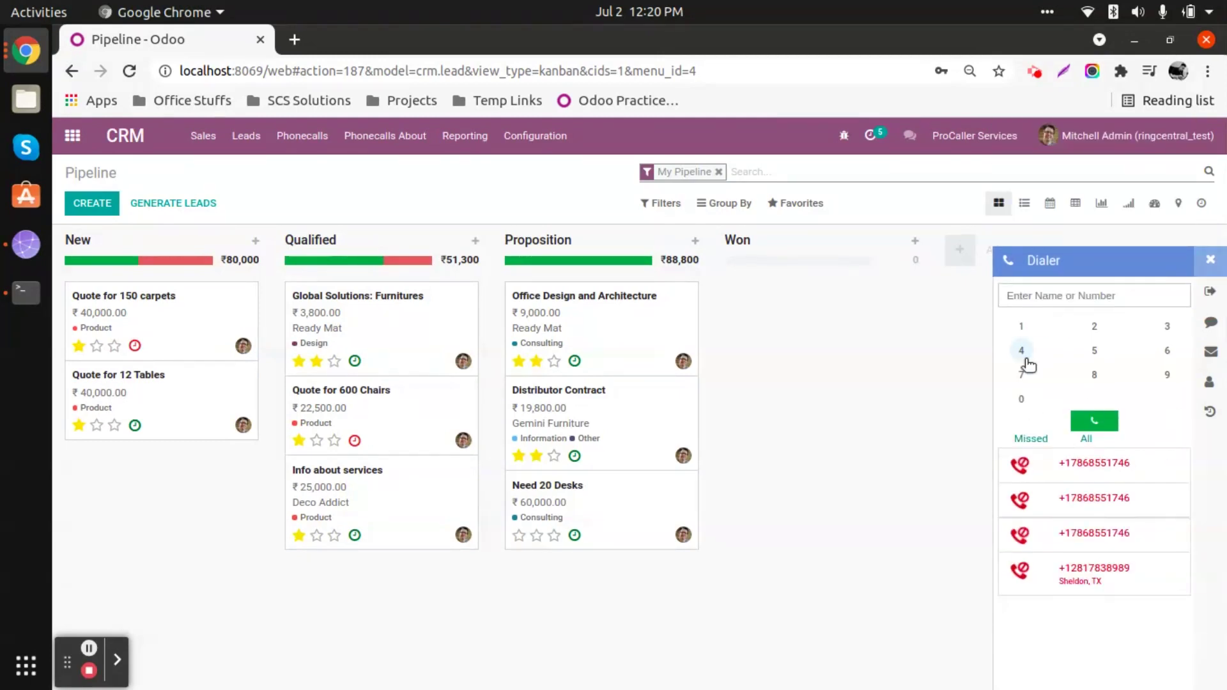
left_click(1022, 351)
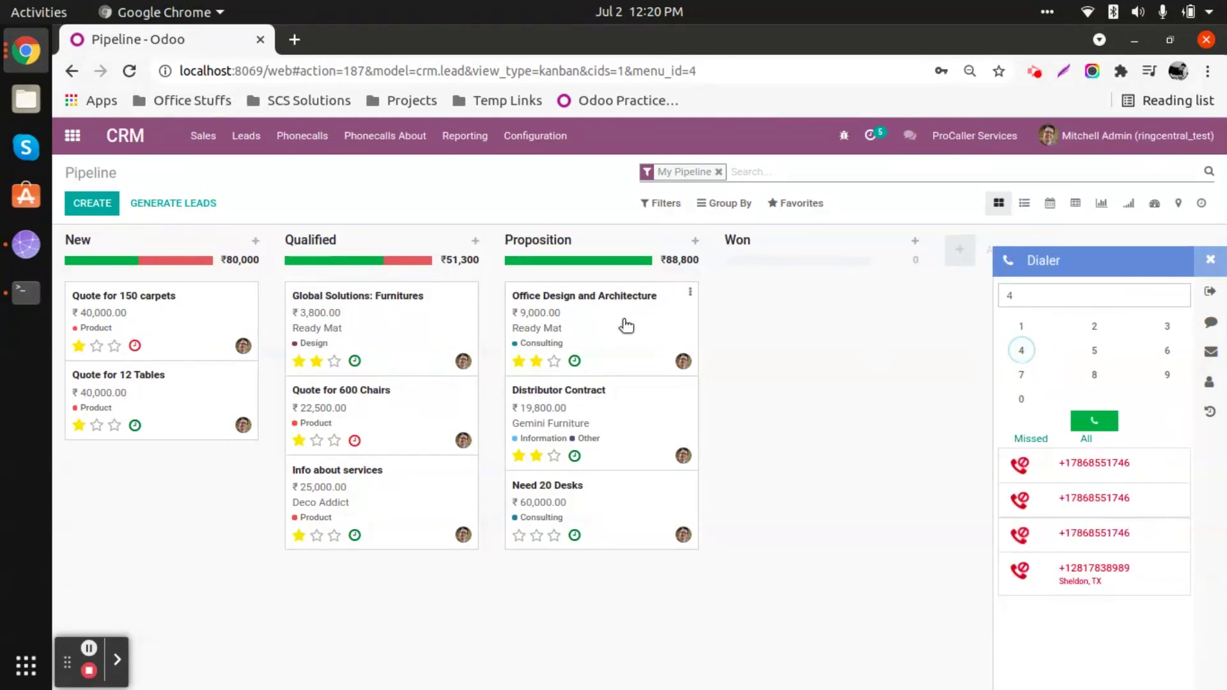
left_click(1030, 299)
key("BackSpace")
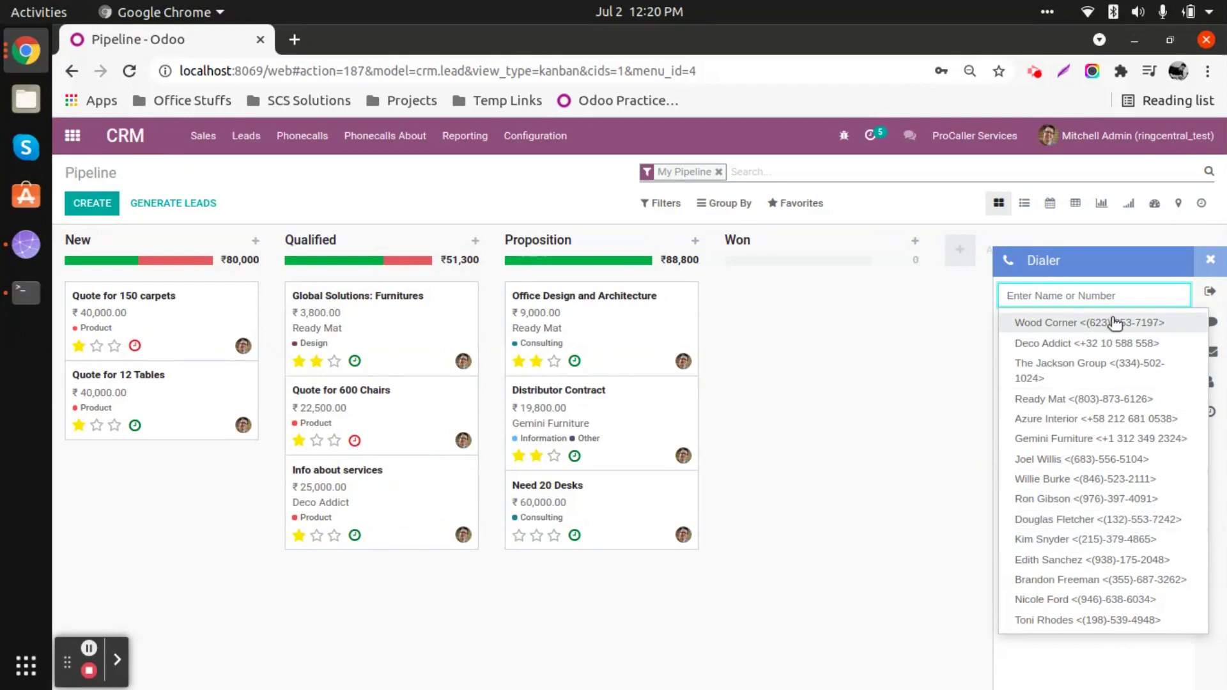
left_click(804, 443)
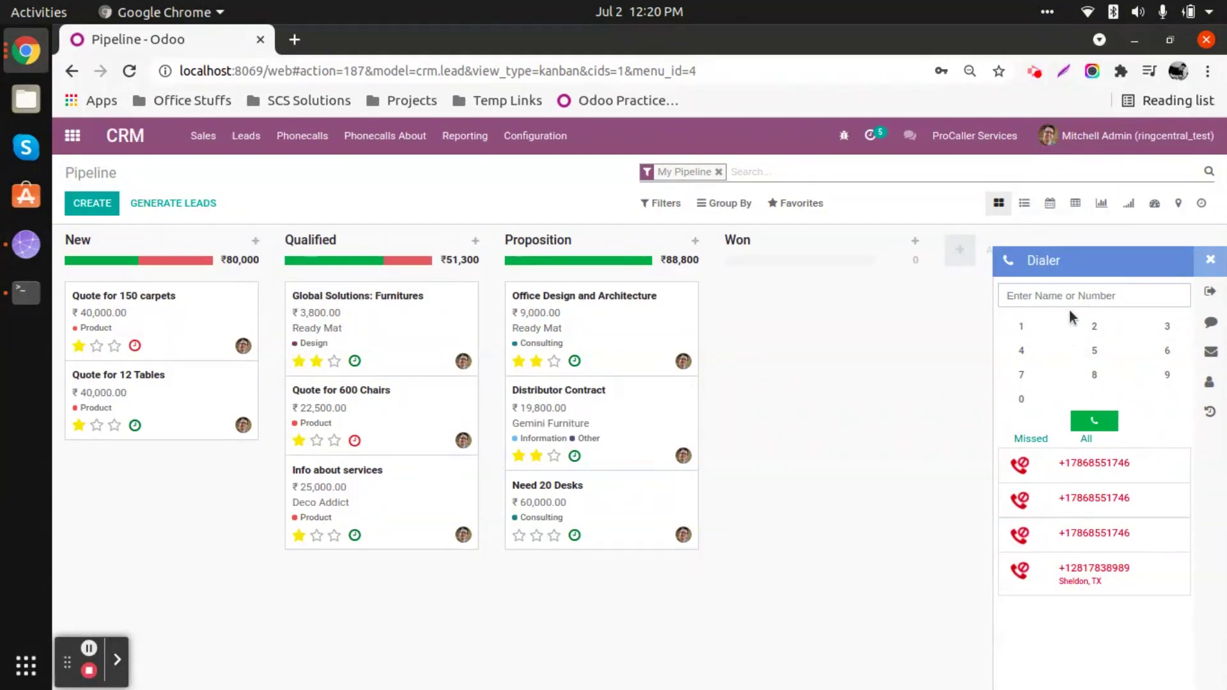
Call the first number in the Dialer's missed-call list and move the call window onto the pipeline
left_click(1090, 466)
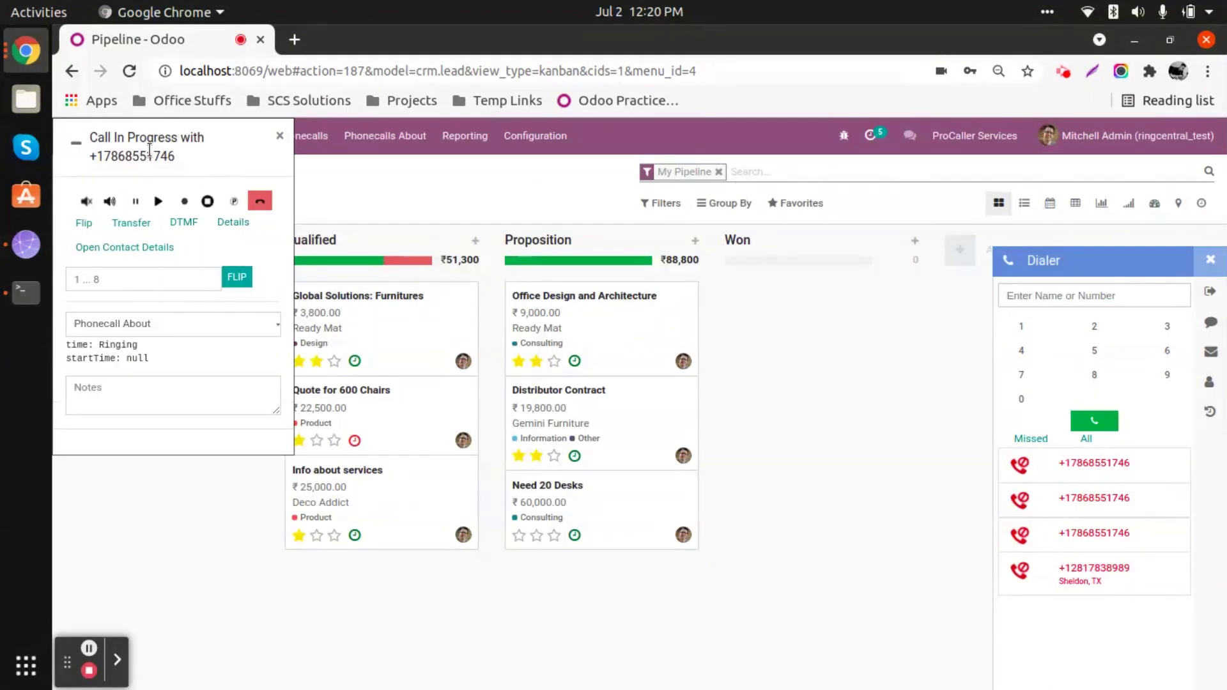
left_click_drag(218, 126, 423, 209)
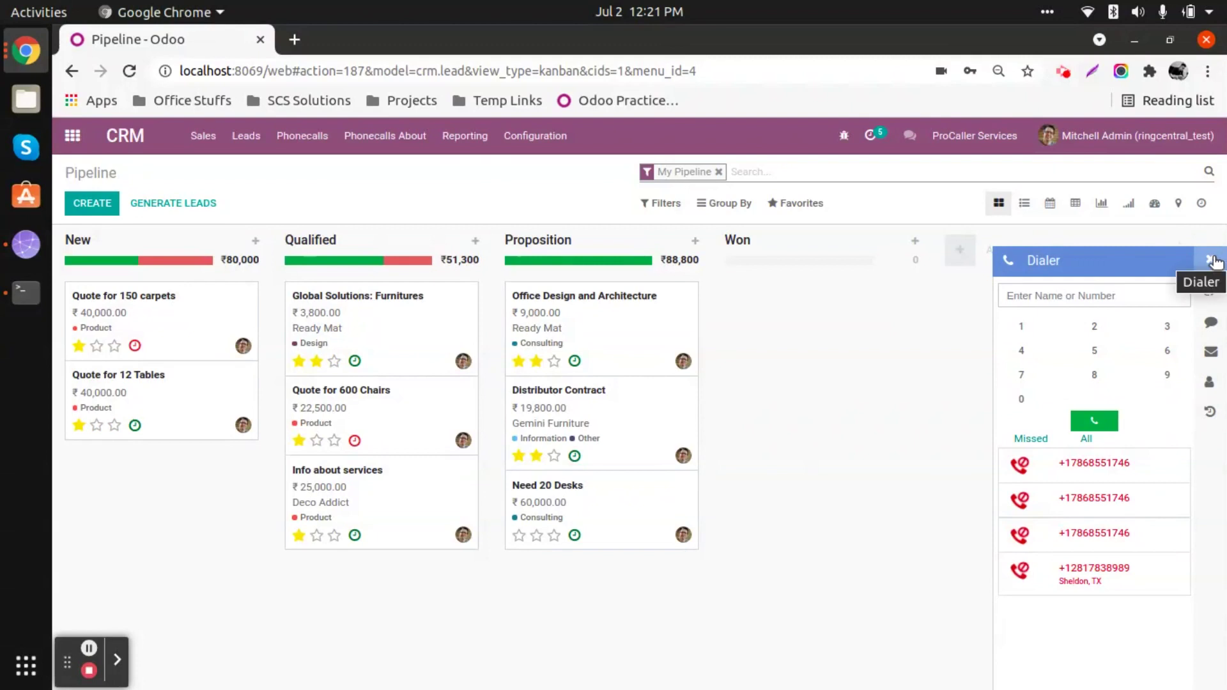
View the Compose Message form and the Messages list, closing each one
left_click(1210, 322)
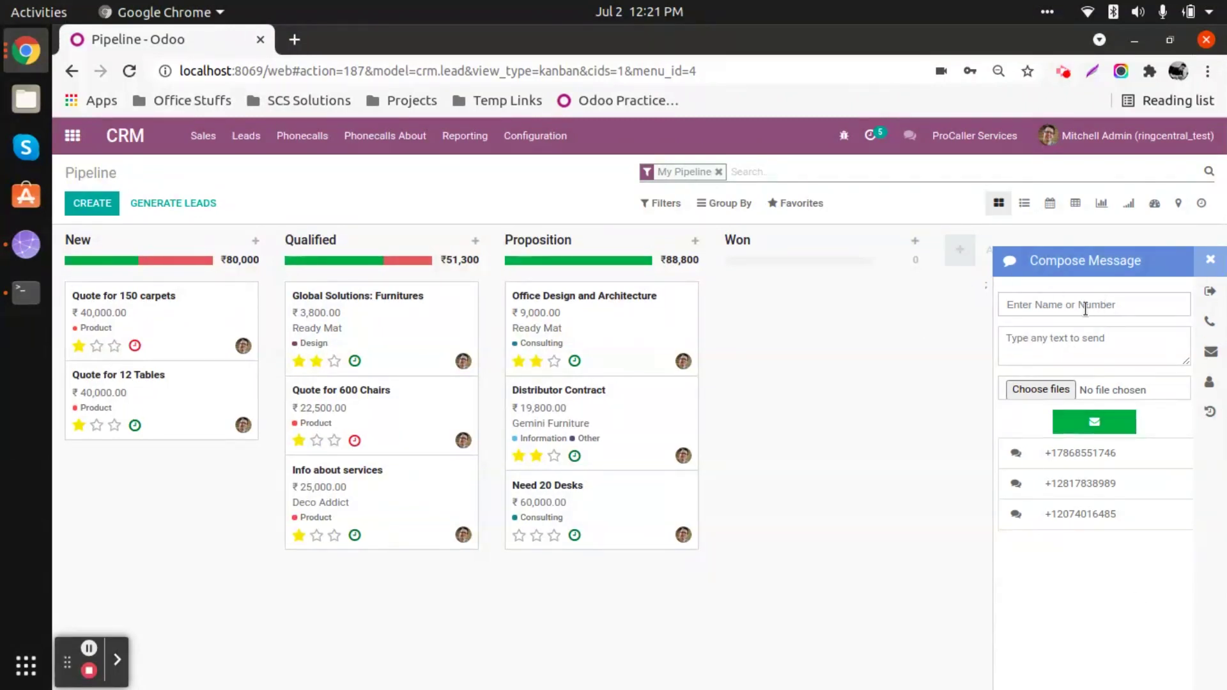
left_click(1210, 259)
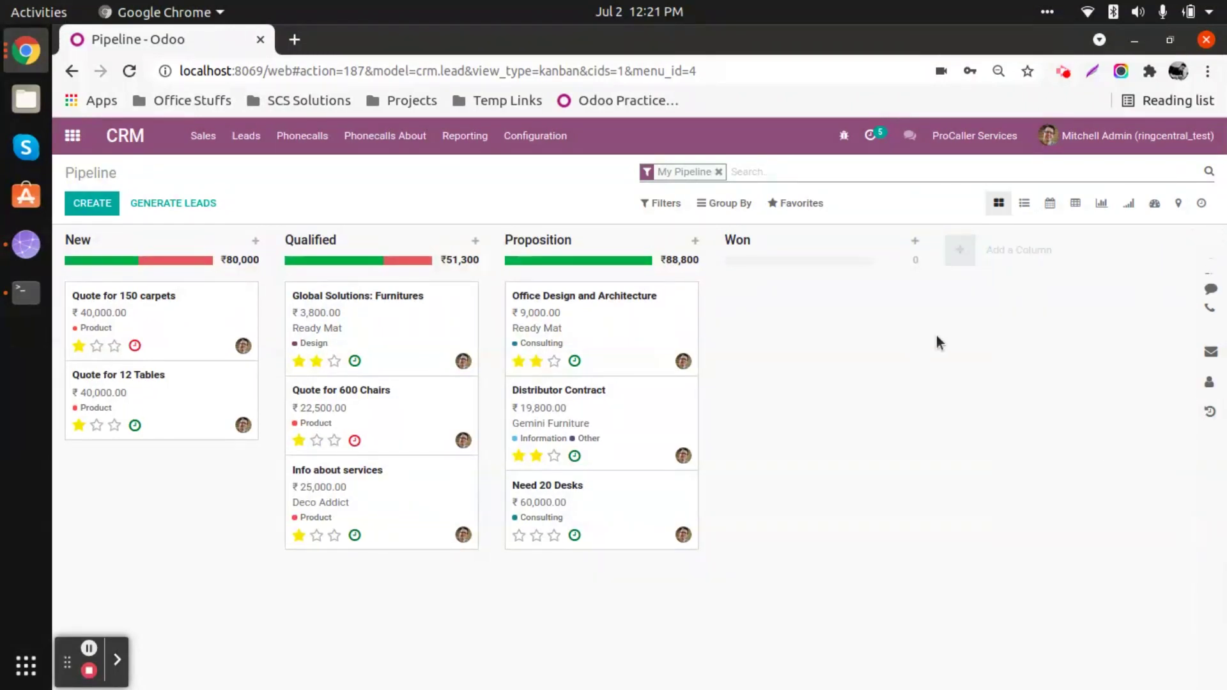
left_click(1212, 352)
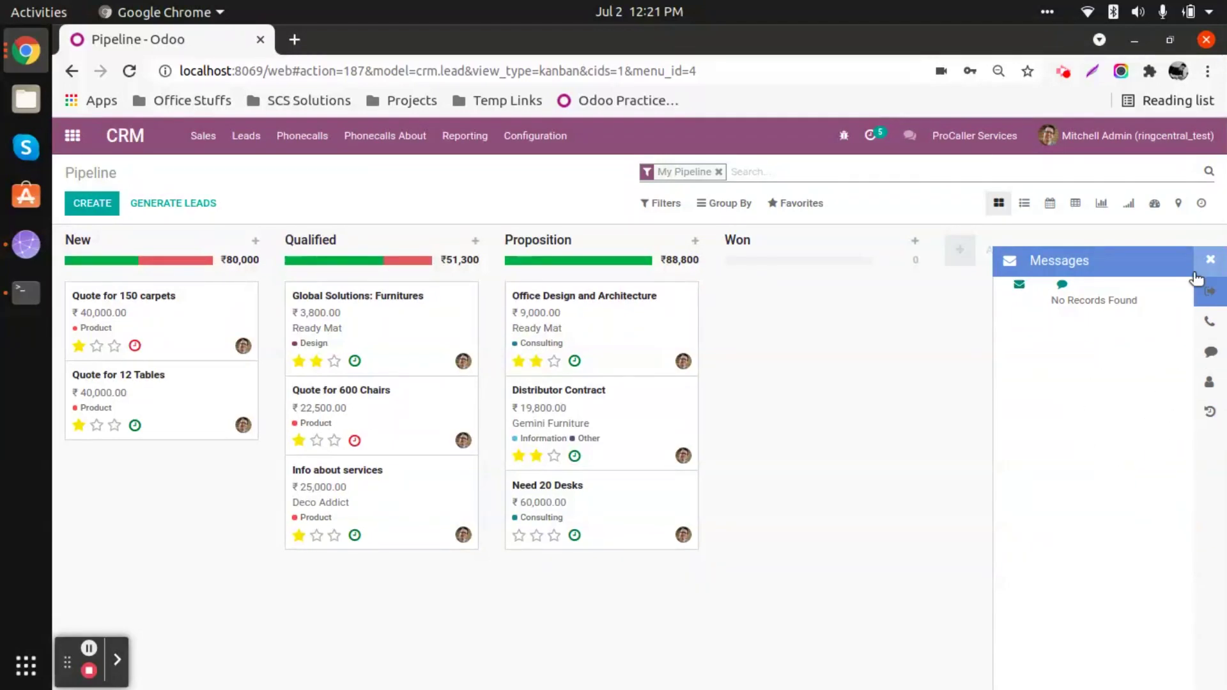
left_click(1210, 260)
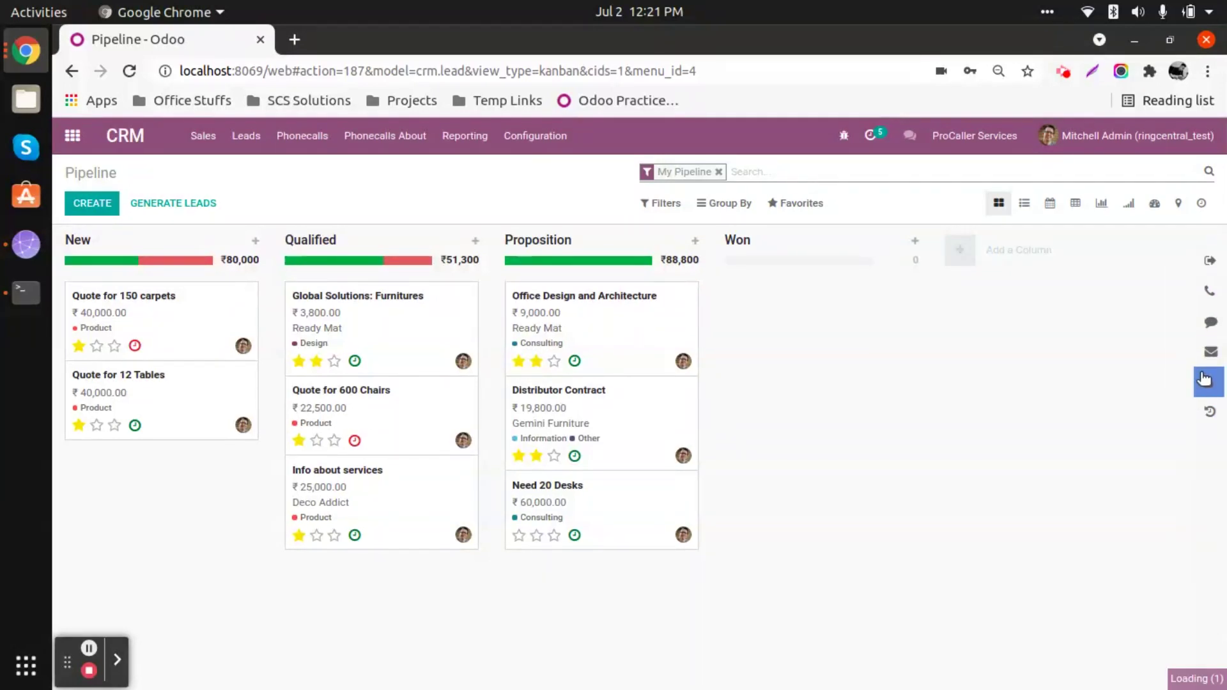
Open the Compose Message form and view its recipient and message text fields
left_click(1202, 330)
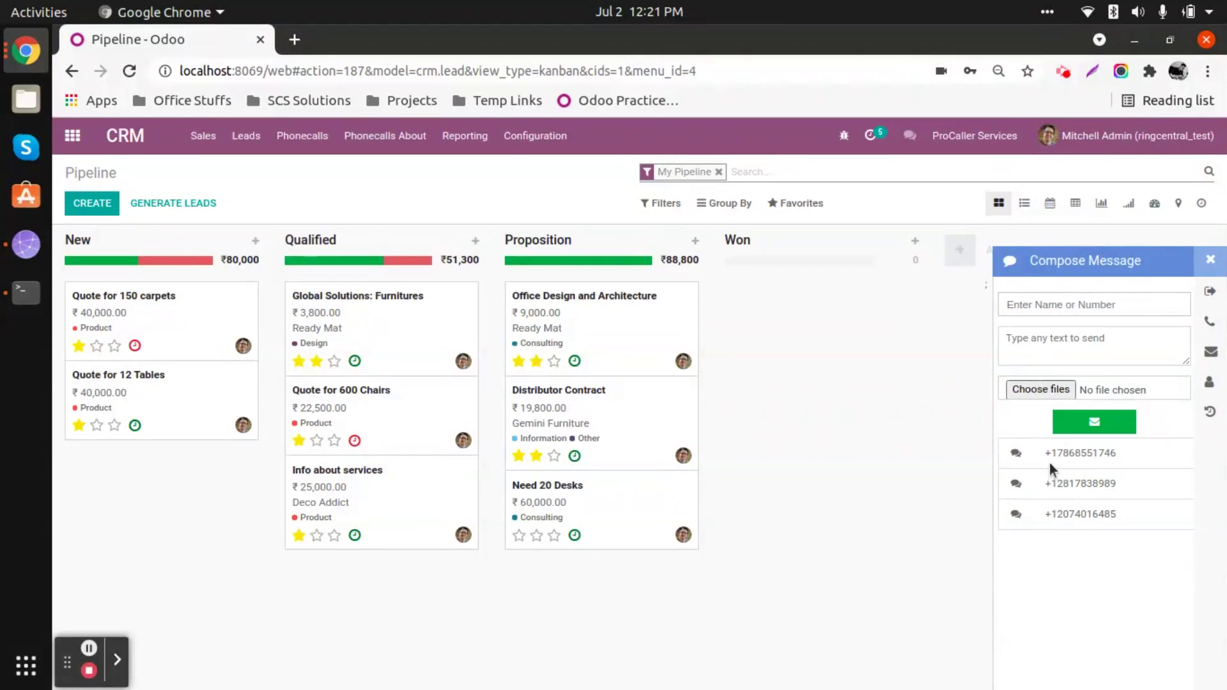
left_click(1093, 304)
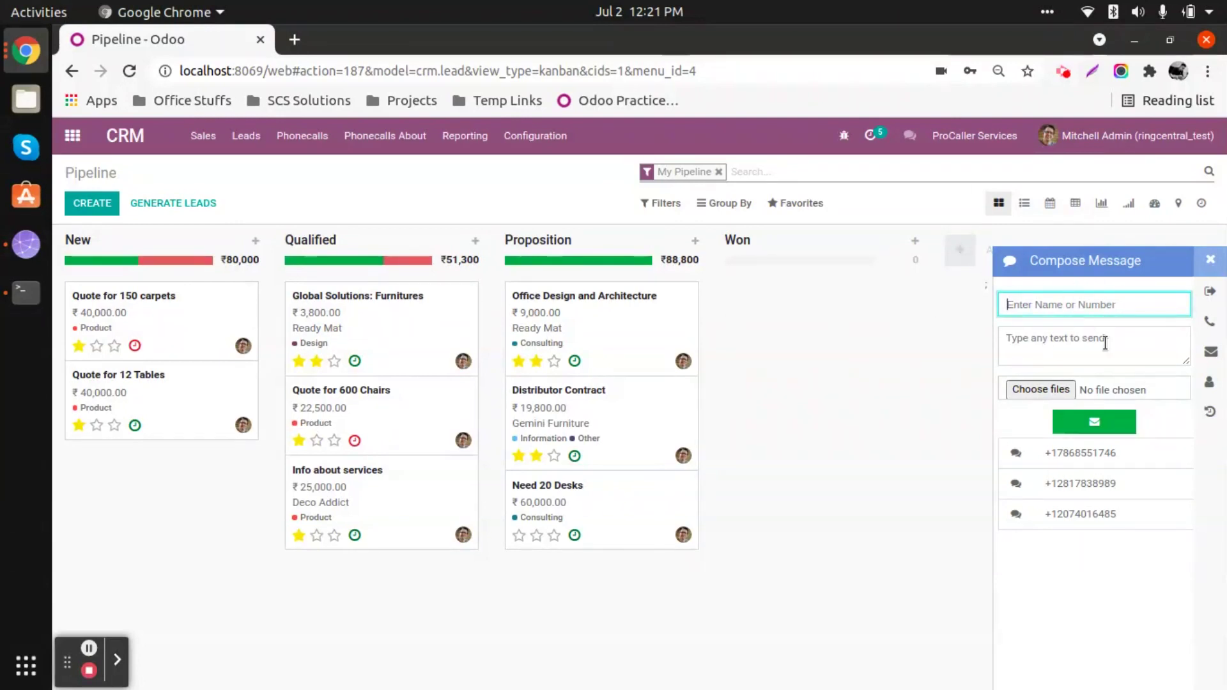
left_click(1105, 339)
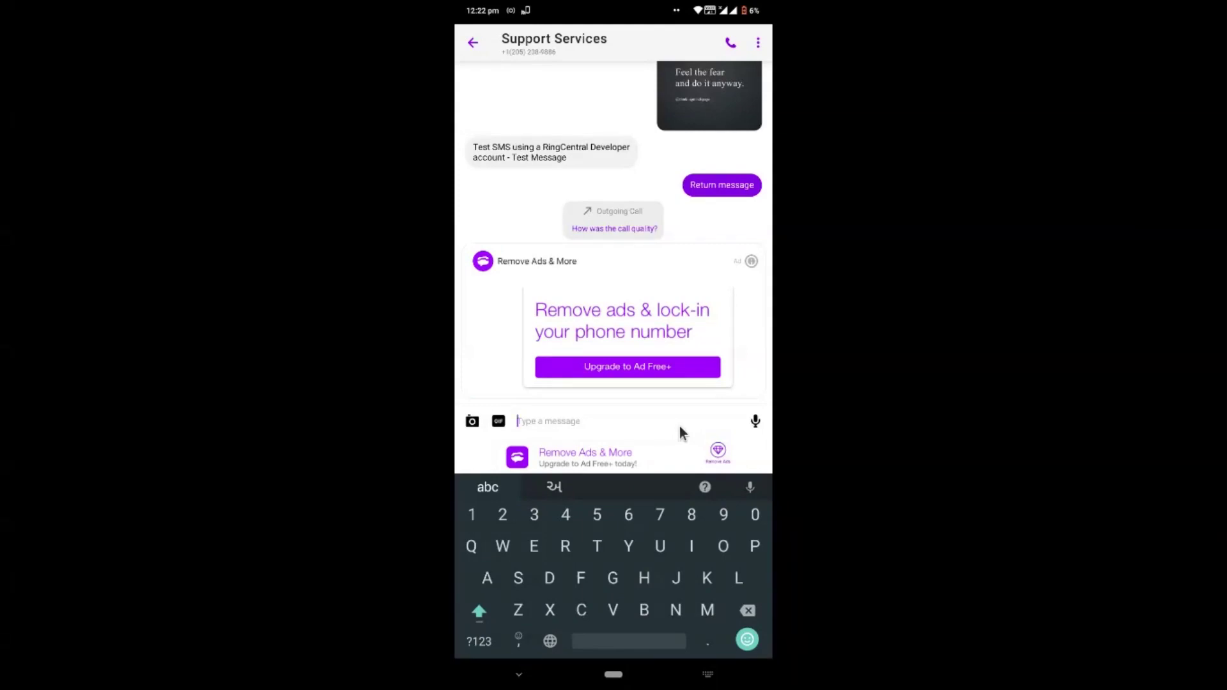
In TextNow on the phone, send the message "Hello RingCentral !" in the Support Services conversation
type("H")
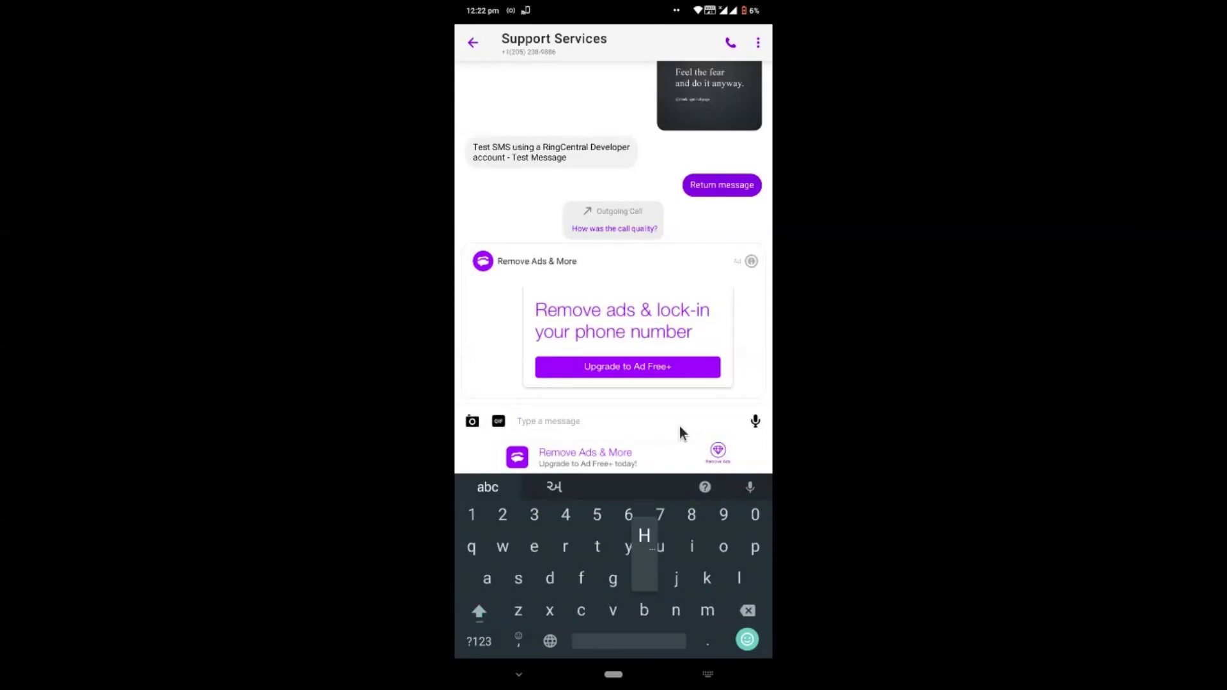
type("ello Ri")
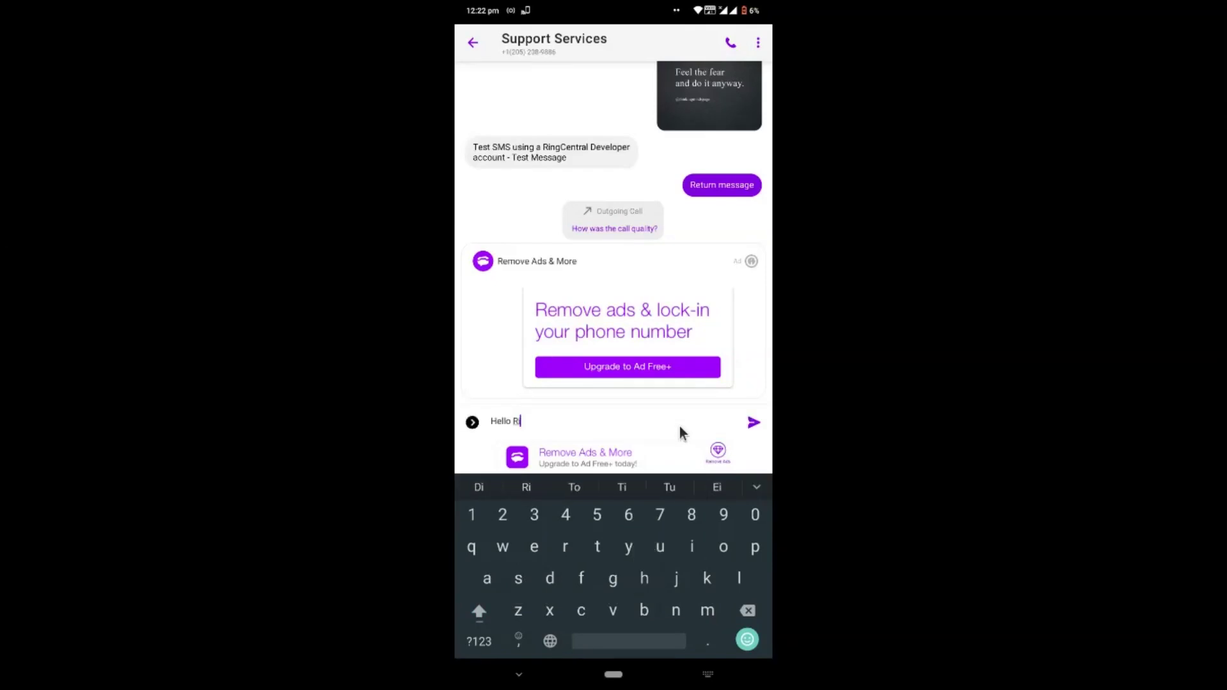
type("n")
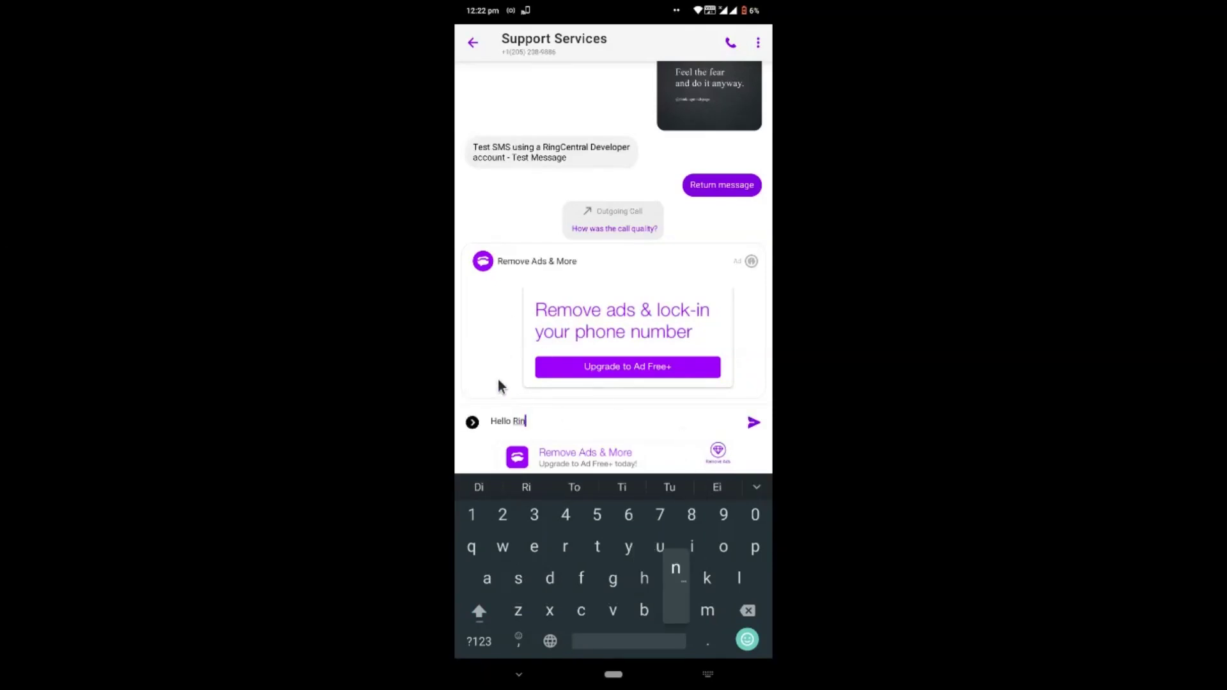
type("gCentral !")
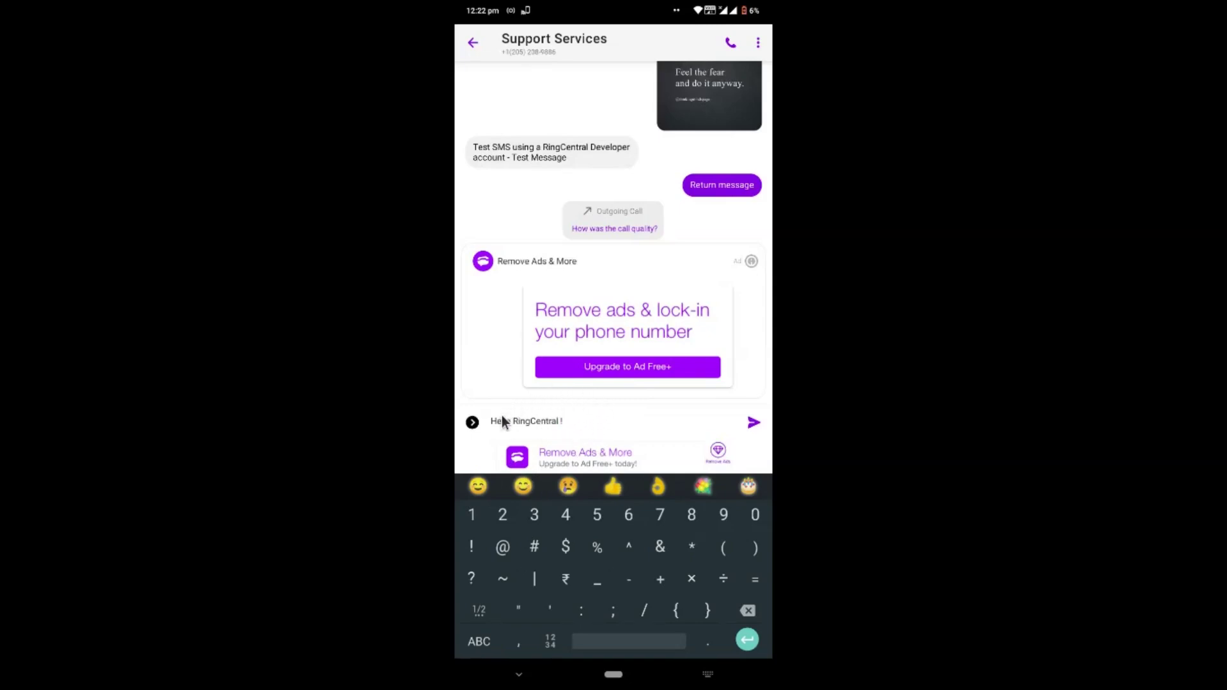
key("Return")
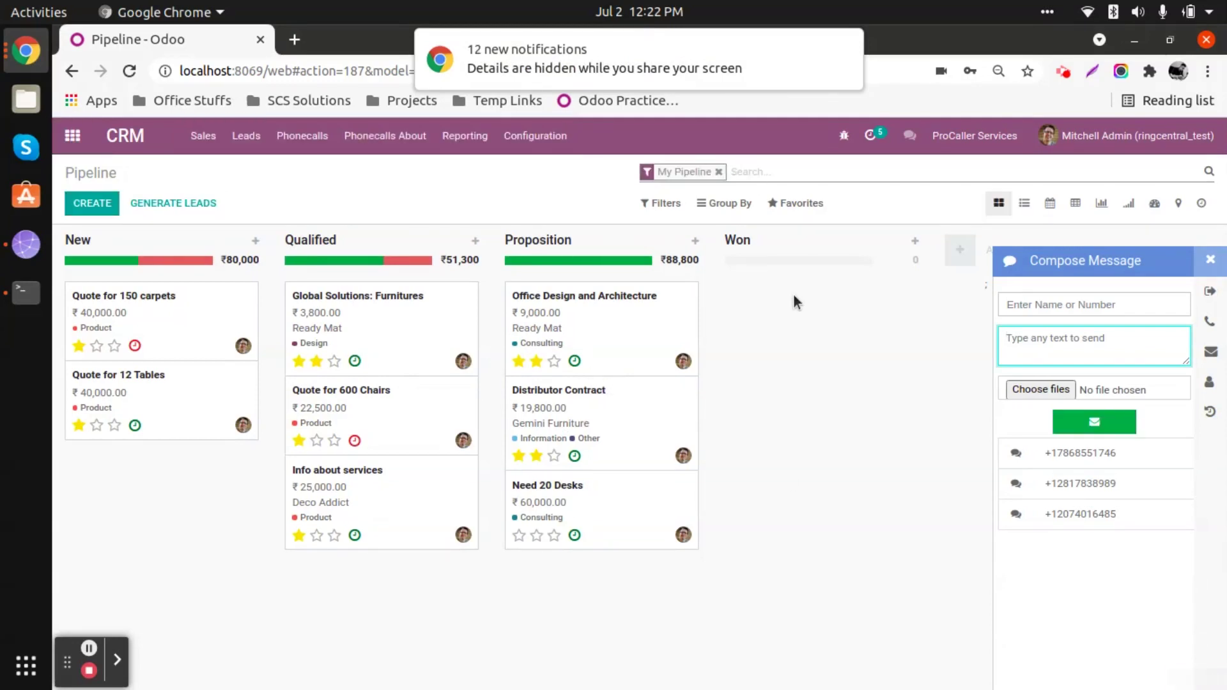
Back in Odoo, dismiss the browser notification, open the first conversation under Compose Message and examine the "Hello RingCentral !" message
left_click(492, 44)
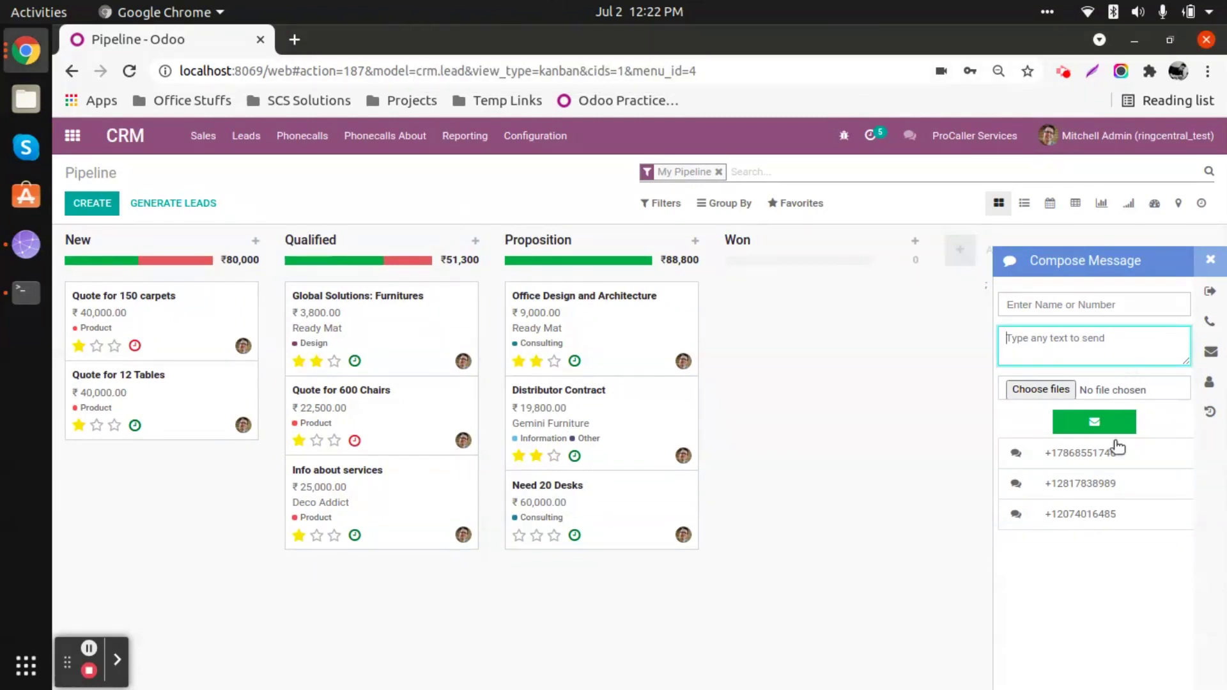
left_click(1096, 454)
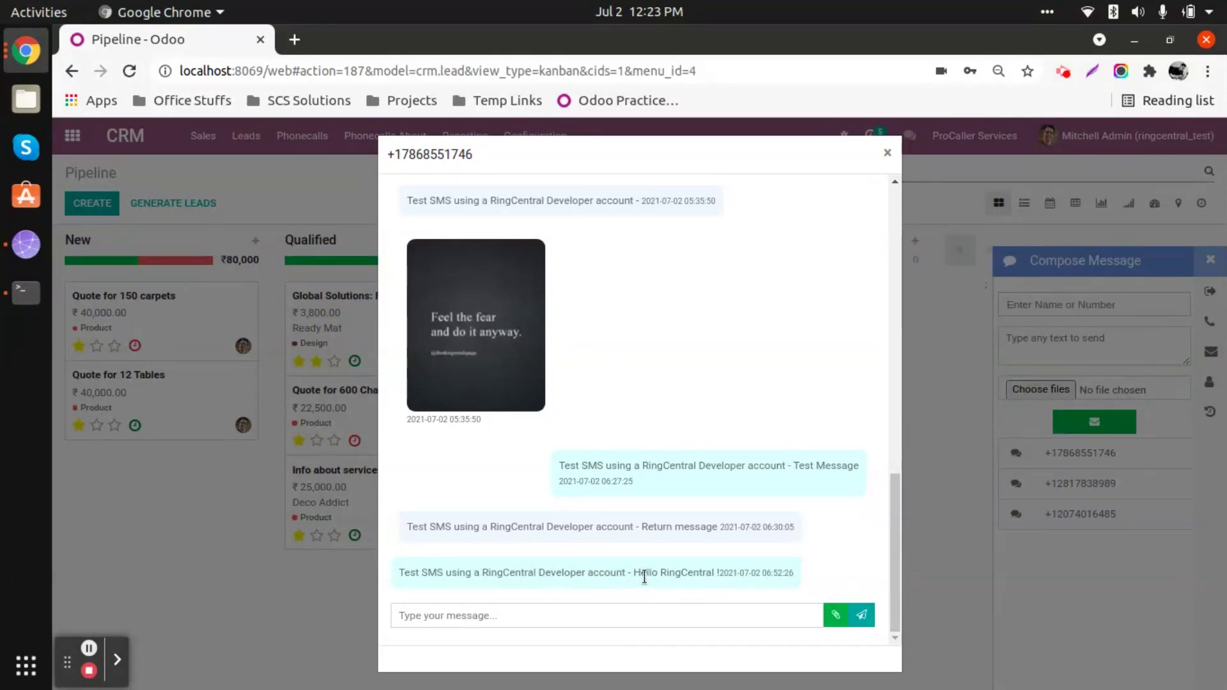
left_click_drag(634, 576, 716, 575)
Reply to the conversation with "Hello Sender !" and acknowledge the confirmation dialog
left_click(647, 611)
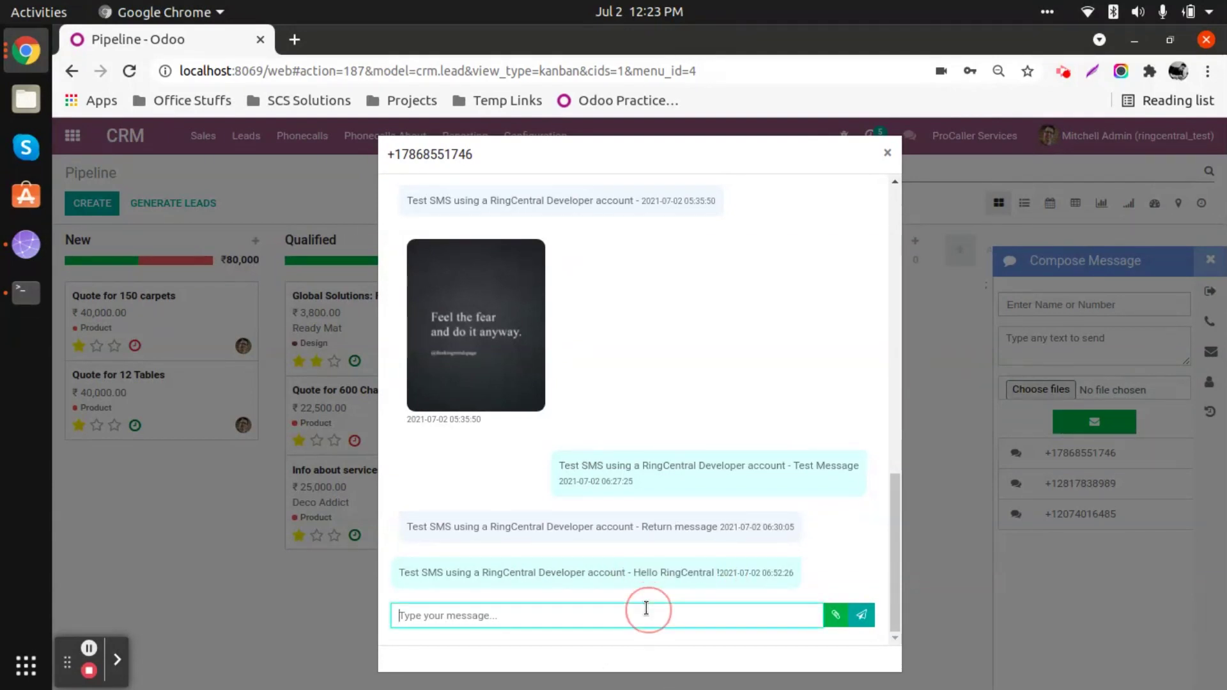
type("Hell")
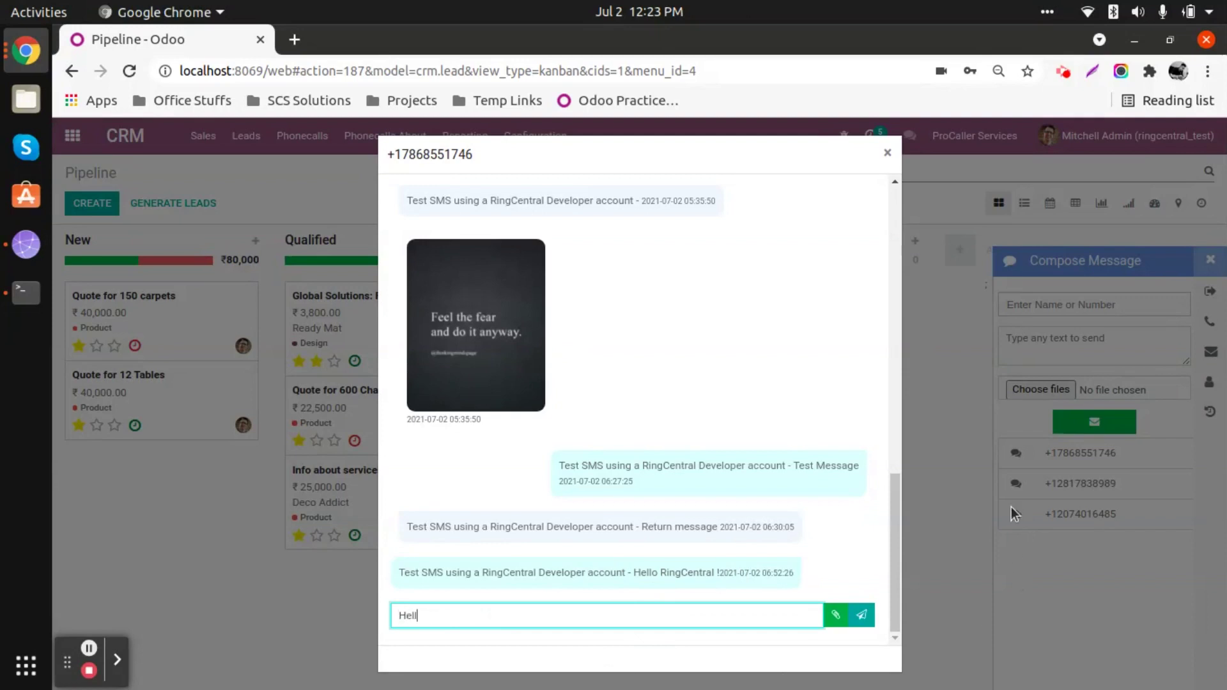
type("o Sender !")
left_click(863, 615)
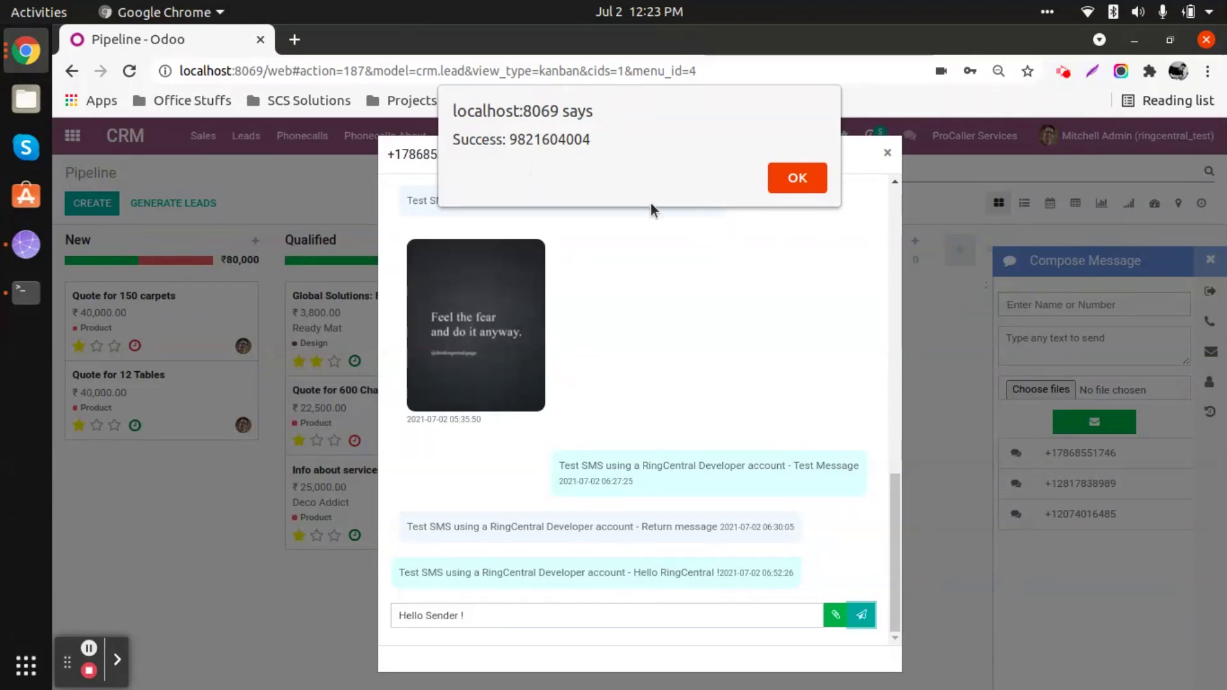
left_click(799, 179)
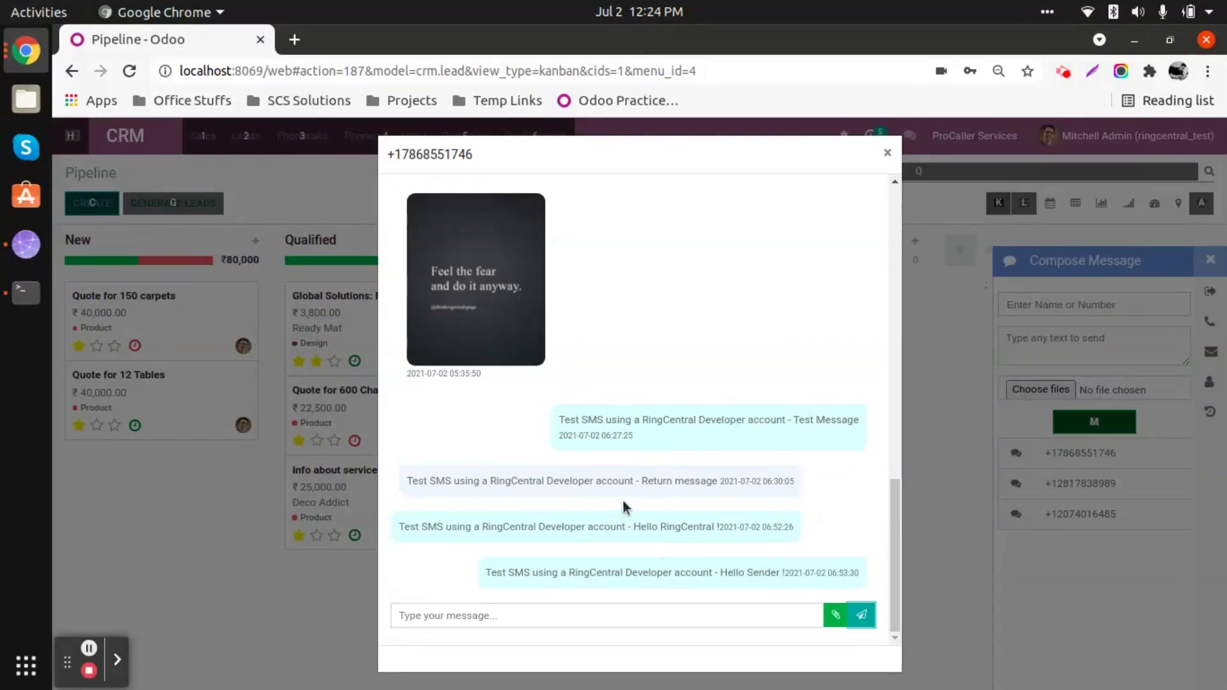
Review the conversation's full message history and open the Support Services conversation in TextNow on the phone
scroll(672, 488, "up", 10)
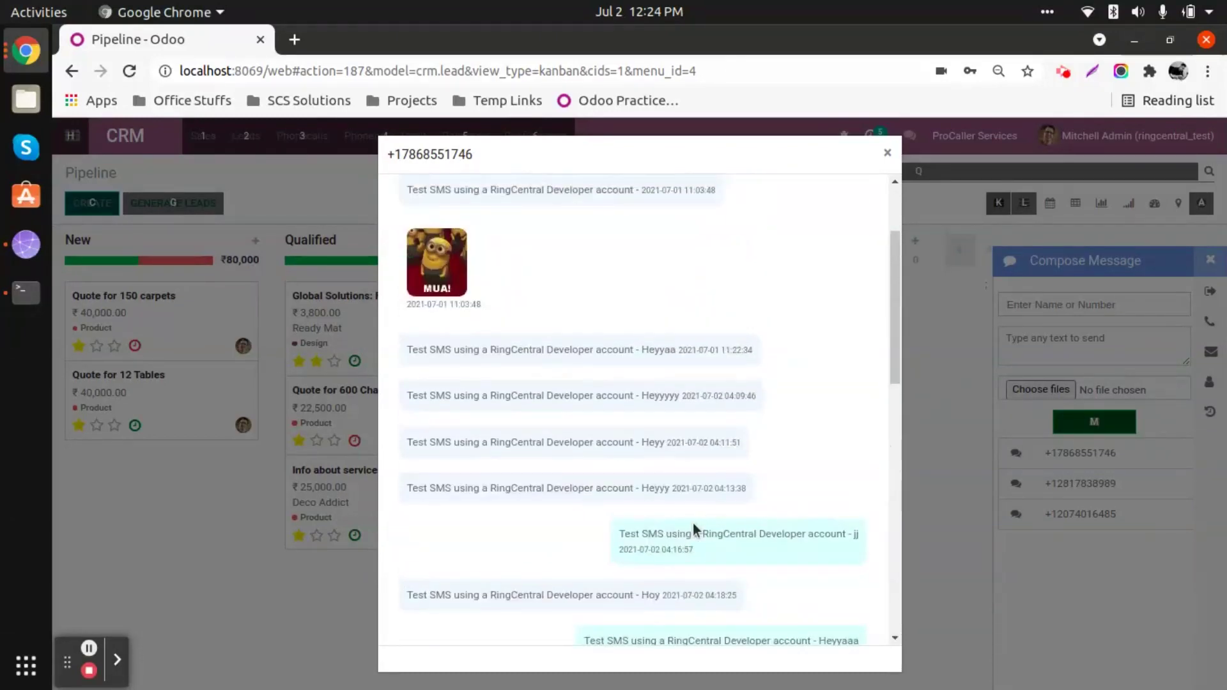
scroll(703, 473, "down", 10)
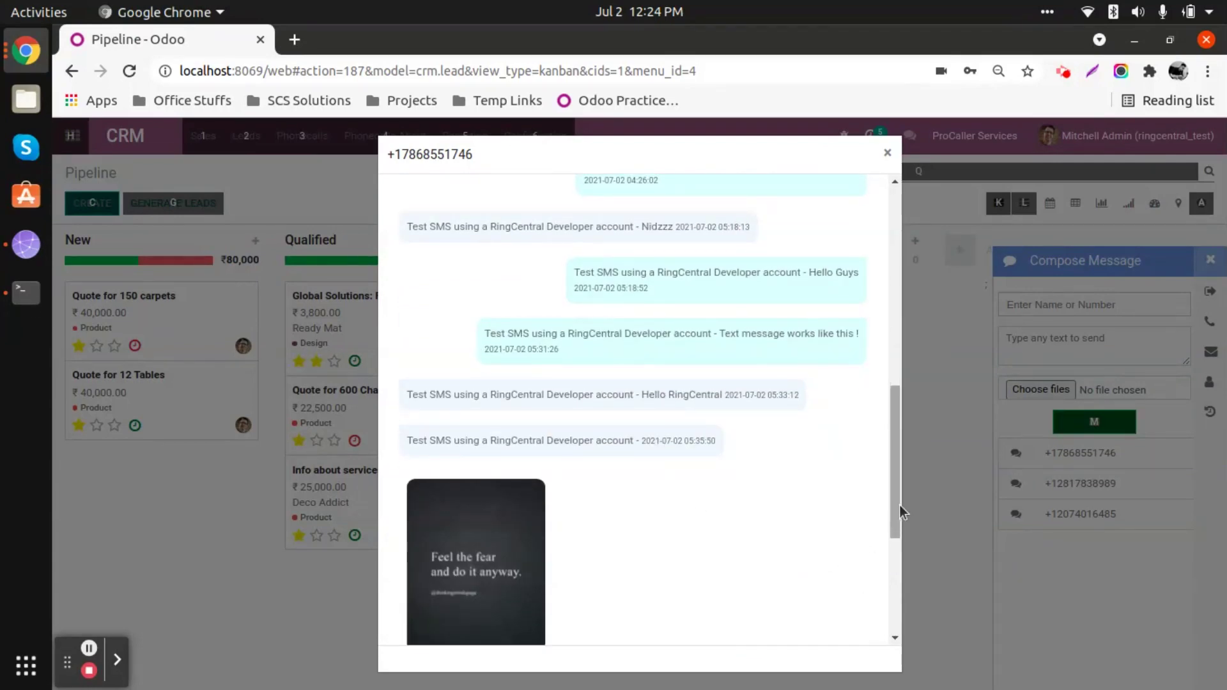
left_click_drag(897, 514, 892, 573)
scroll(724, 467, "up", 7)
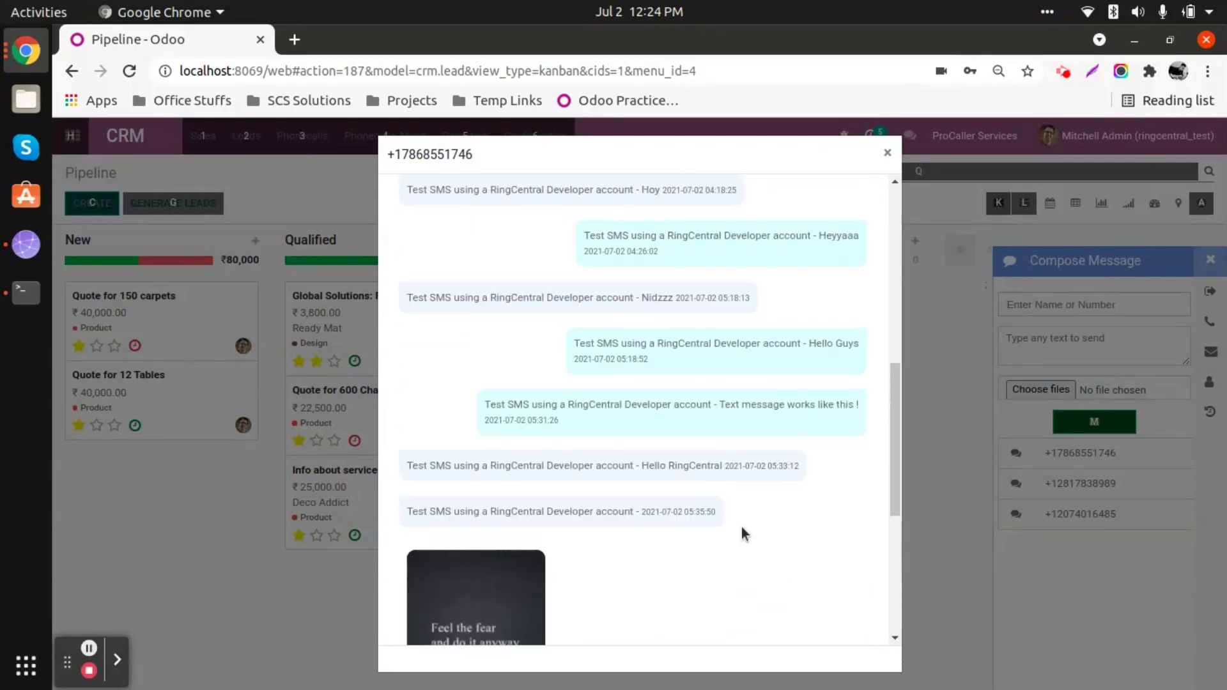
scroll(752, 523, "up", 5)
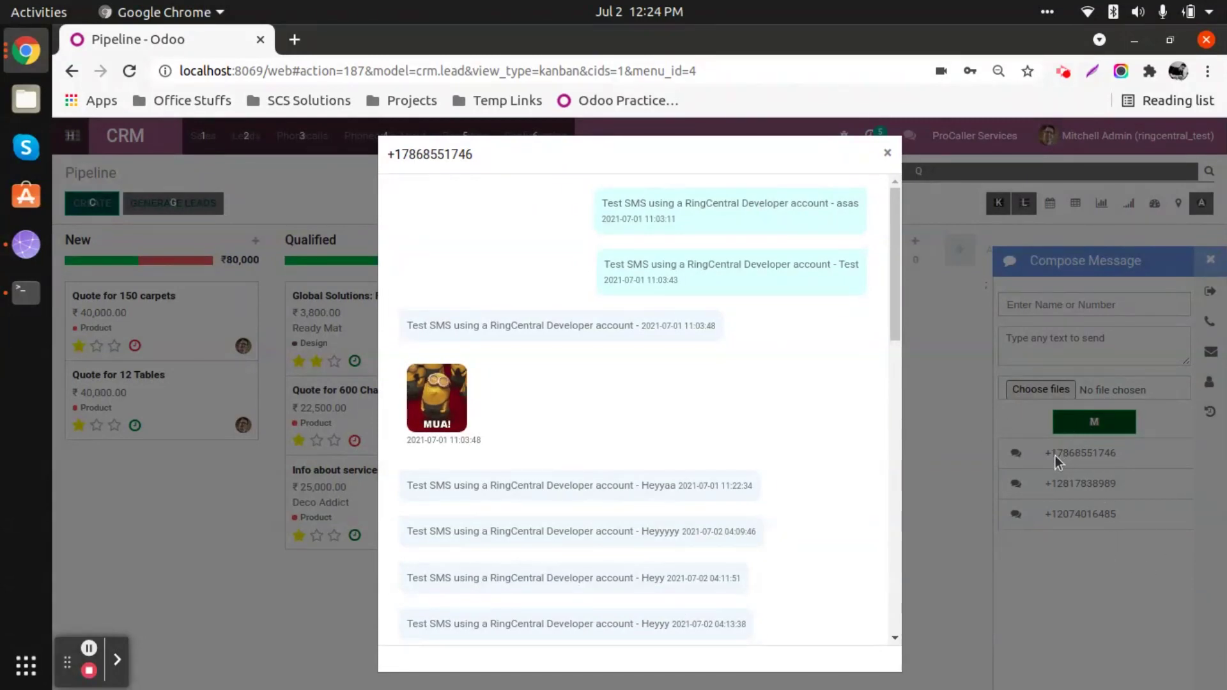
scroll(715, 441, "down", 5)
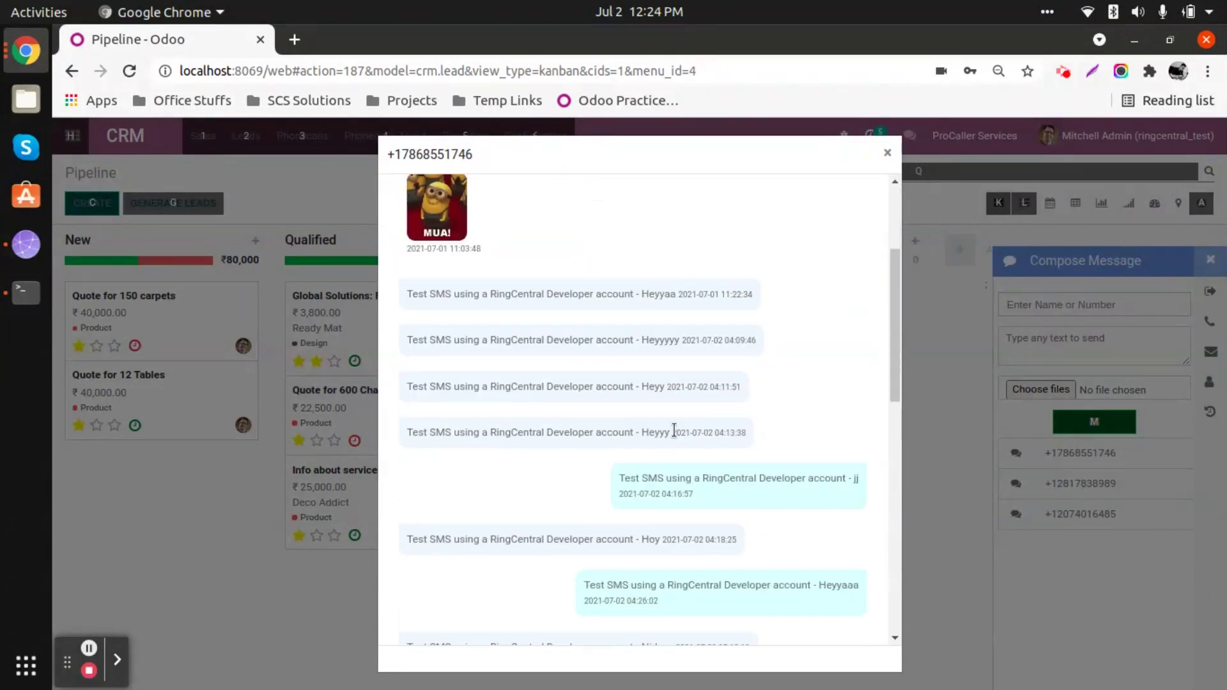
scroll(715, 441, "down", 12)
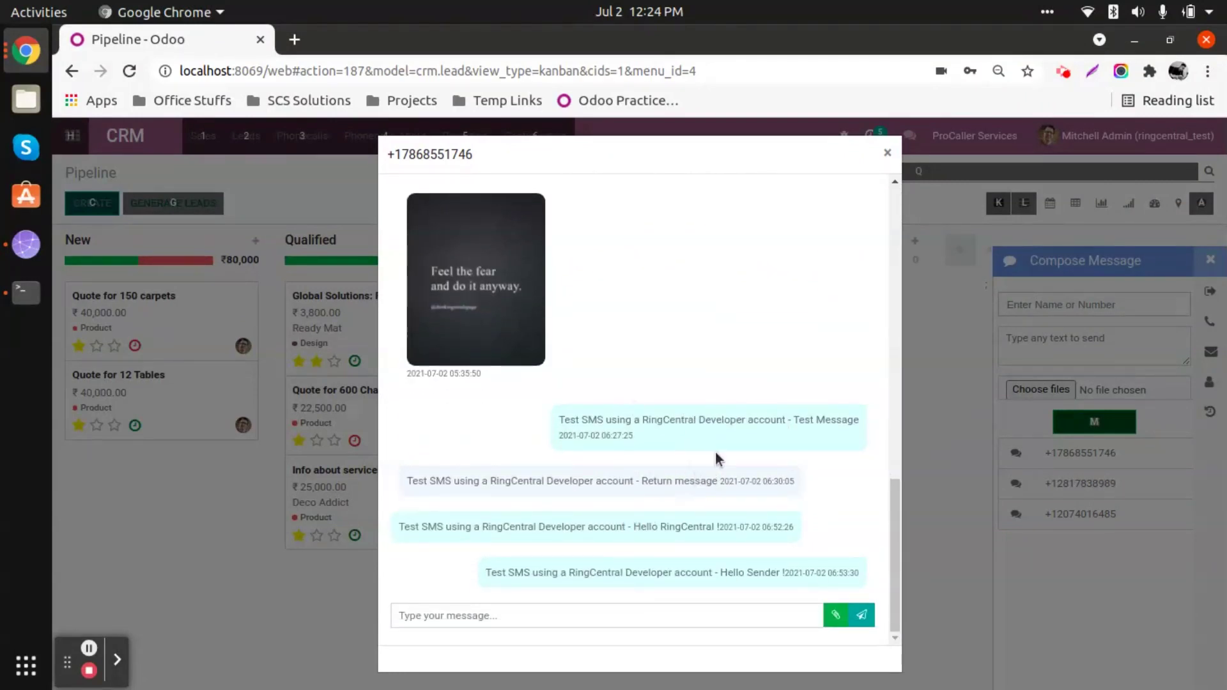
left_click_drag(898, 562, 884, 590)
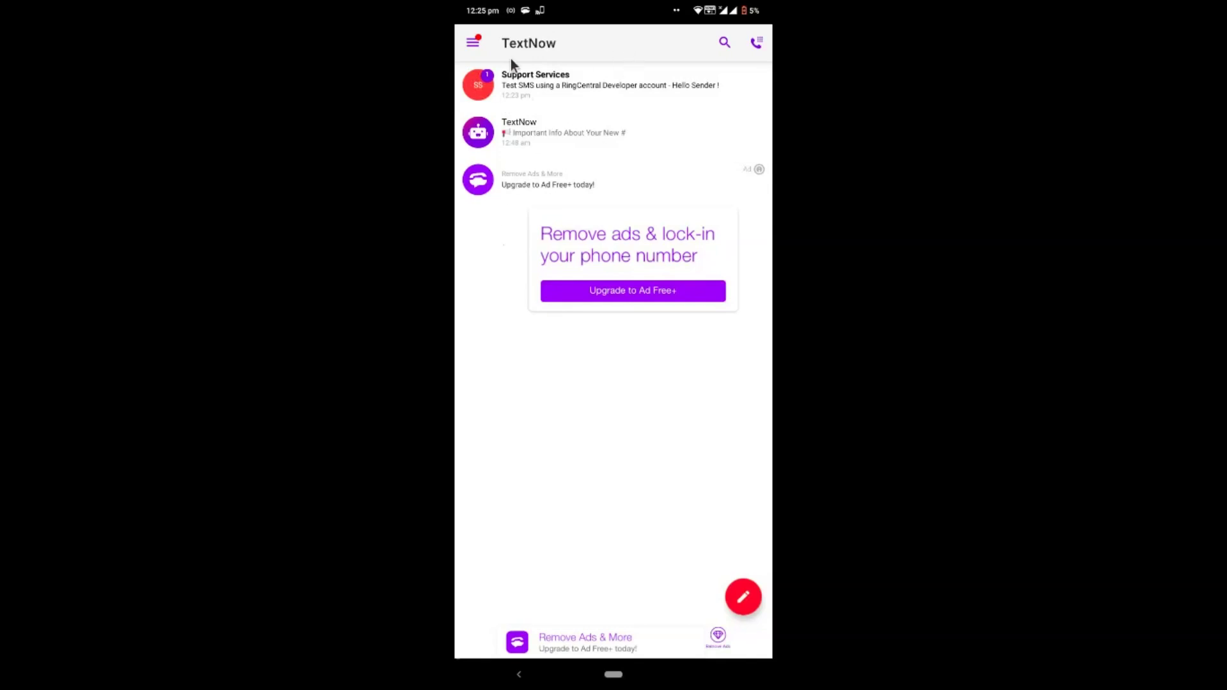
left_click(558, 91)
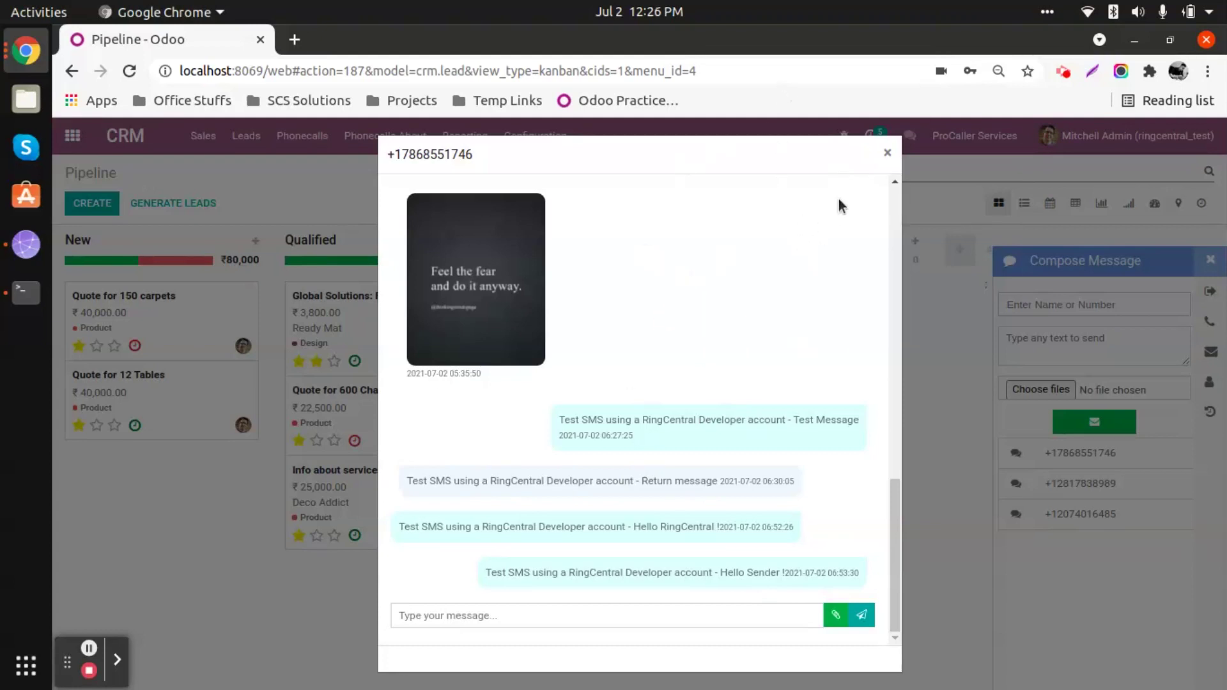
Back in Odoo, close the conversation window and the Compose Message form
left_click(888, 154)
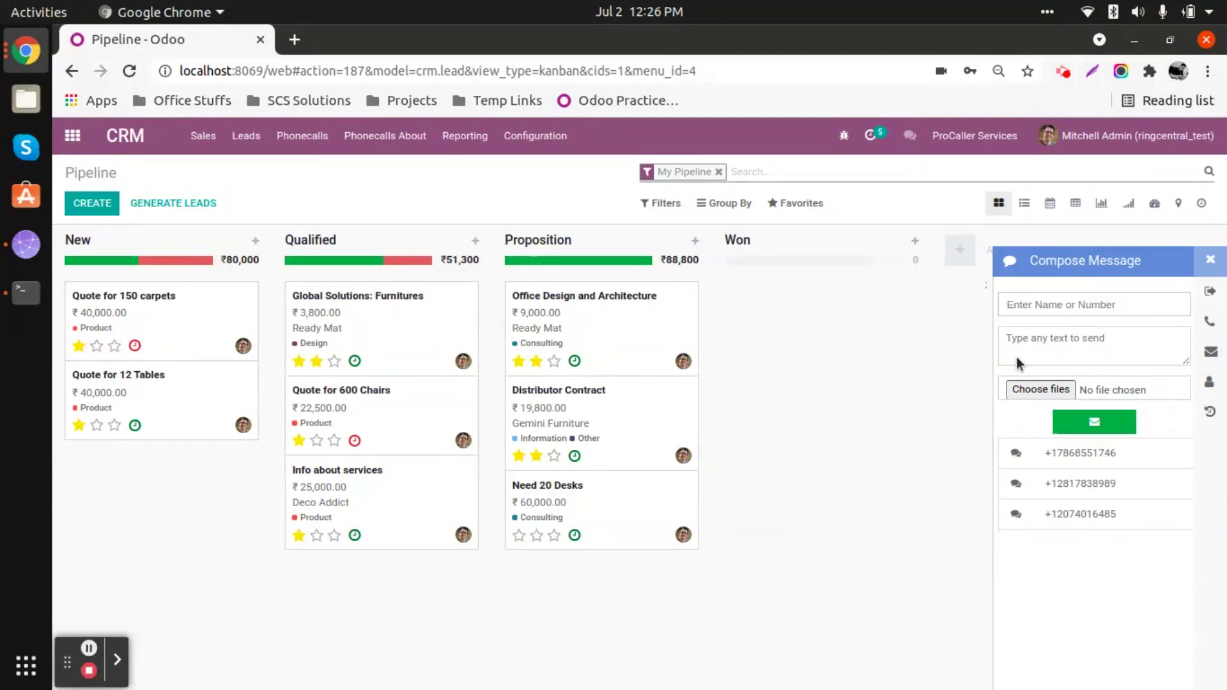
left_click(536, 456)
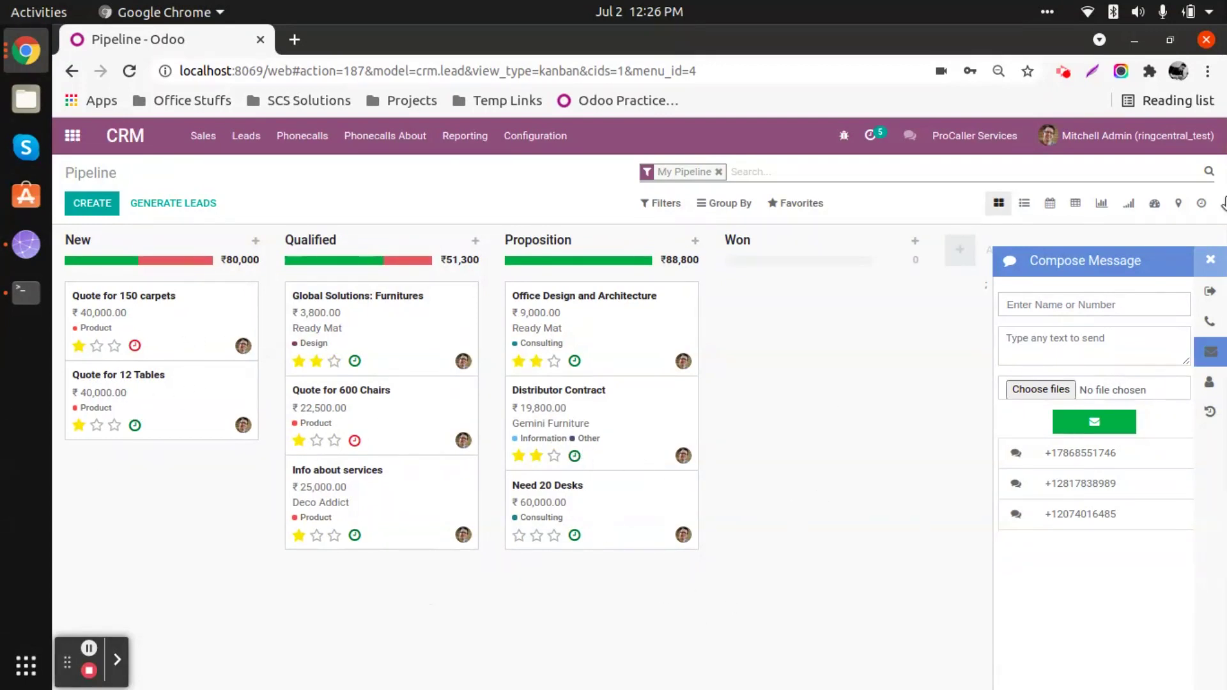
left_click(1210, 260)
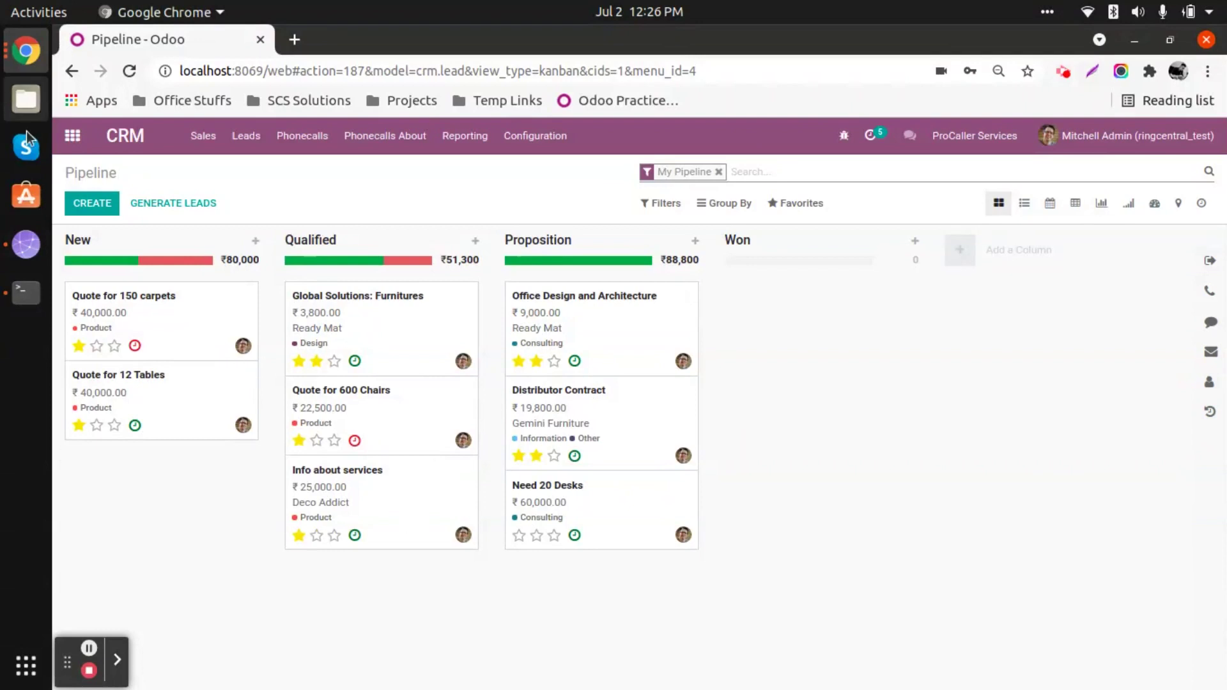
View the apps overview, open CRM from it and return to the apps overview
left_click(72, 135)
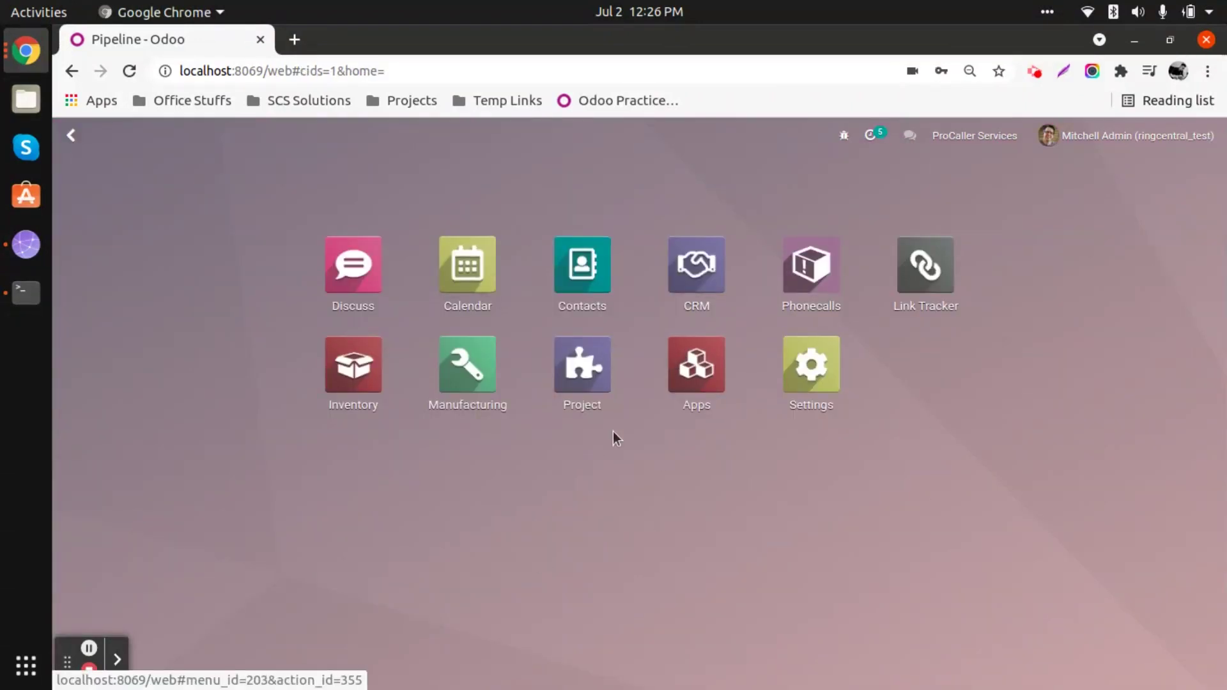
left_click(694, 305)
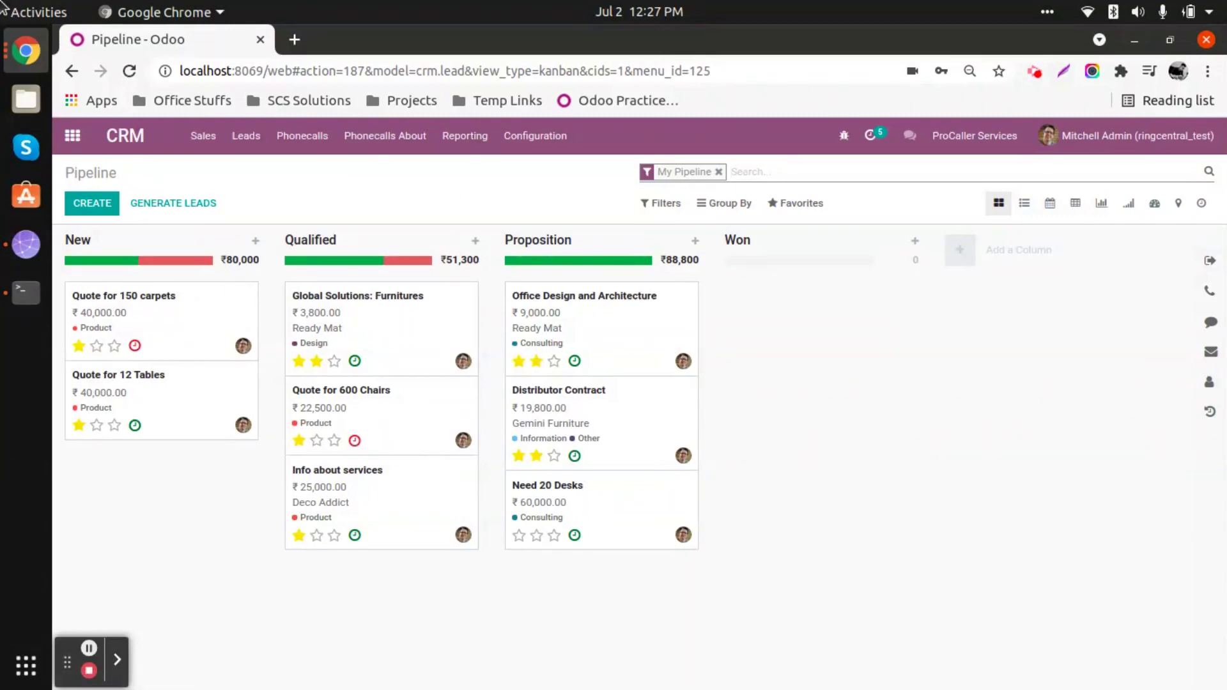
left_click(73, 137)
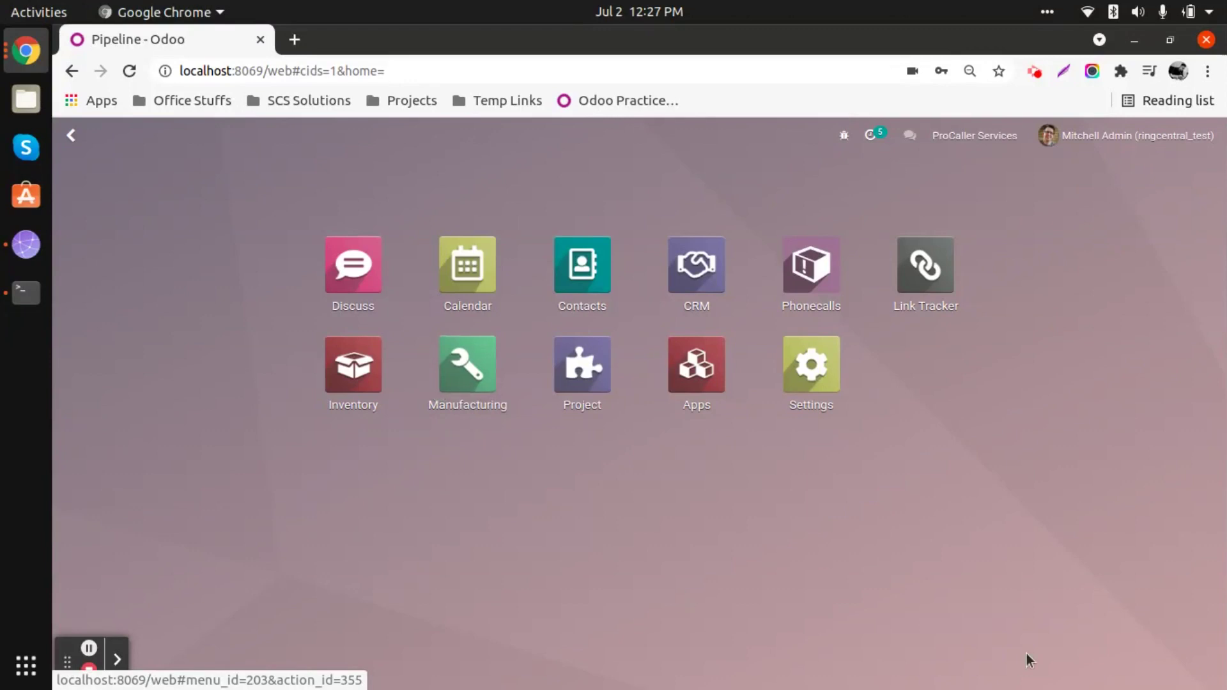
left_click(1035, 71)
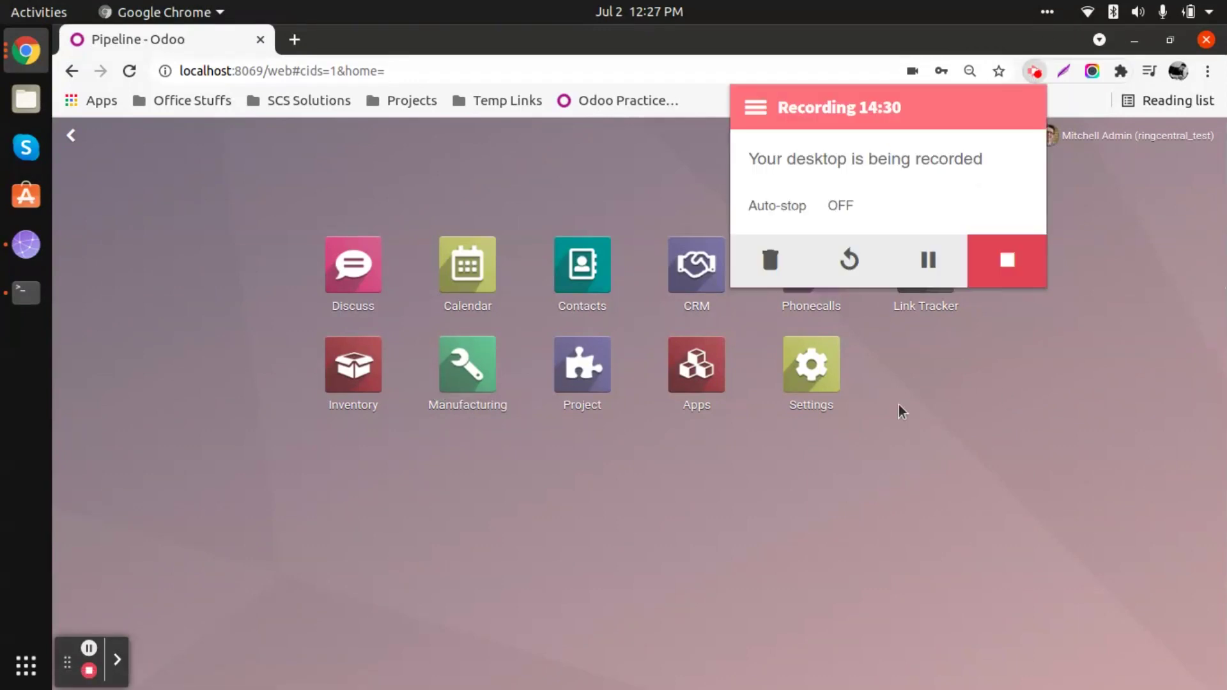
left_click(1005, 260)
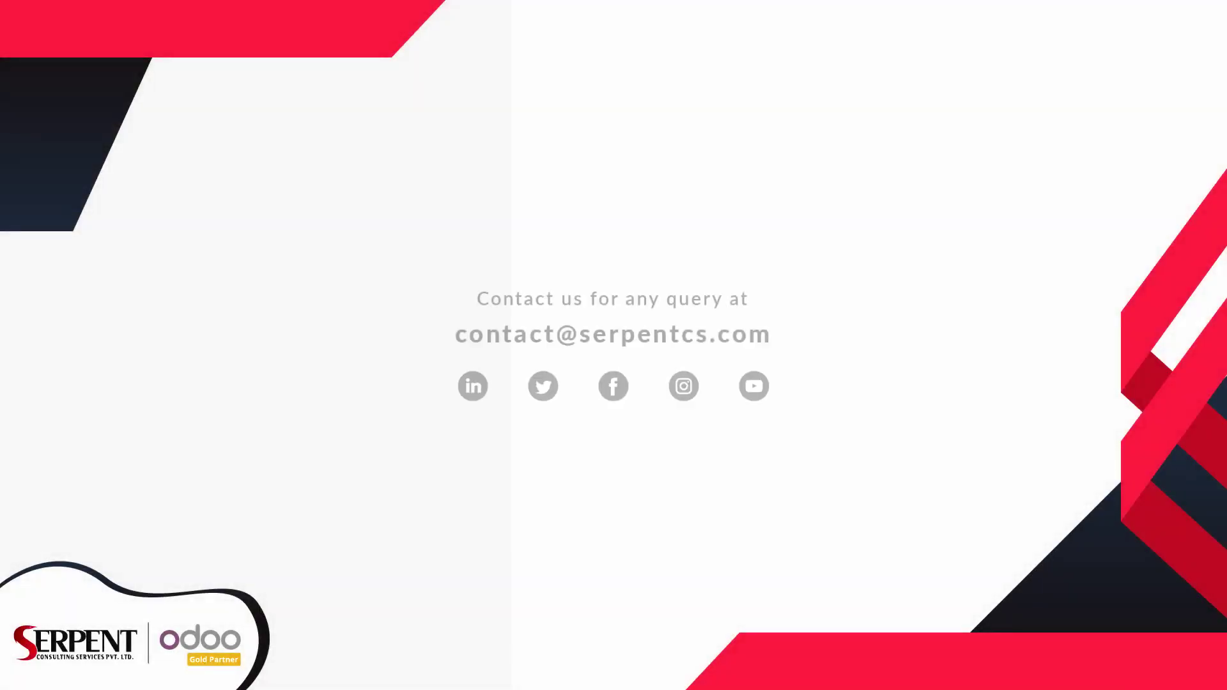